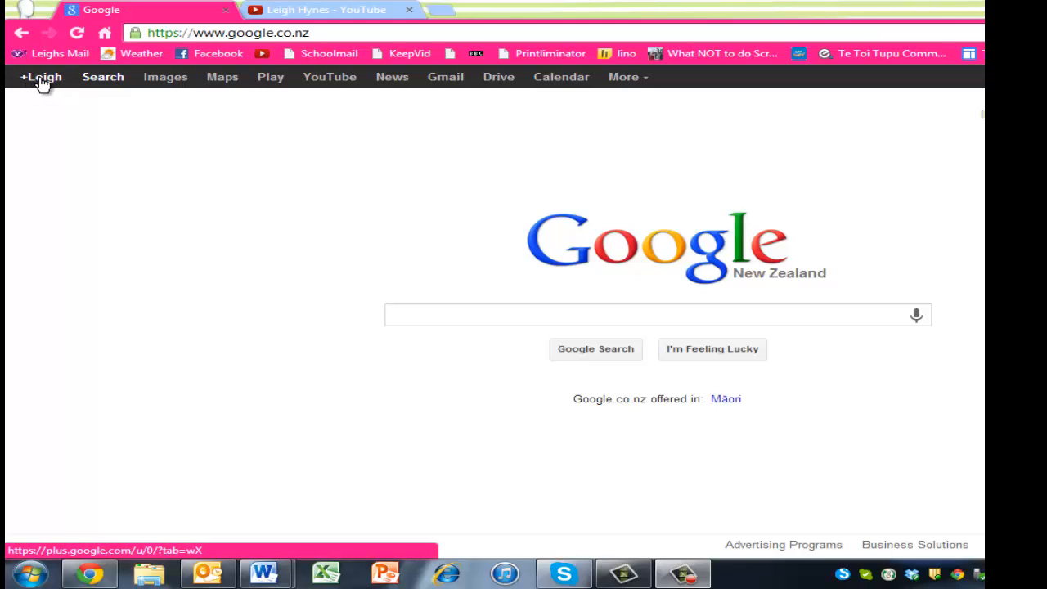
# - View the Google+ home page, and run a voice search on Google for "what is the height of Mount Everest"
pyautogui.click(42, 81)
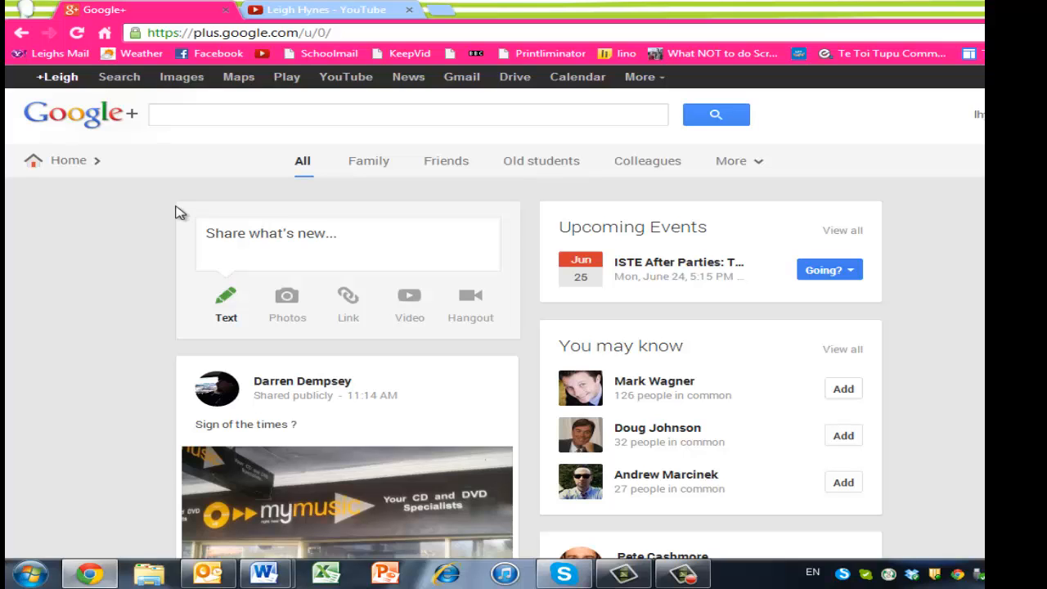
pyautogui.click(119, 83)
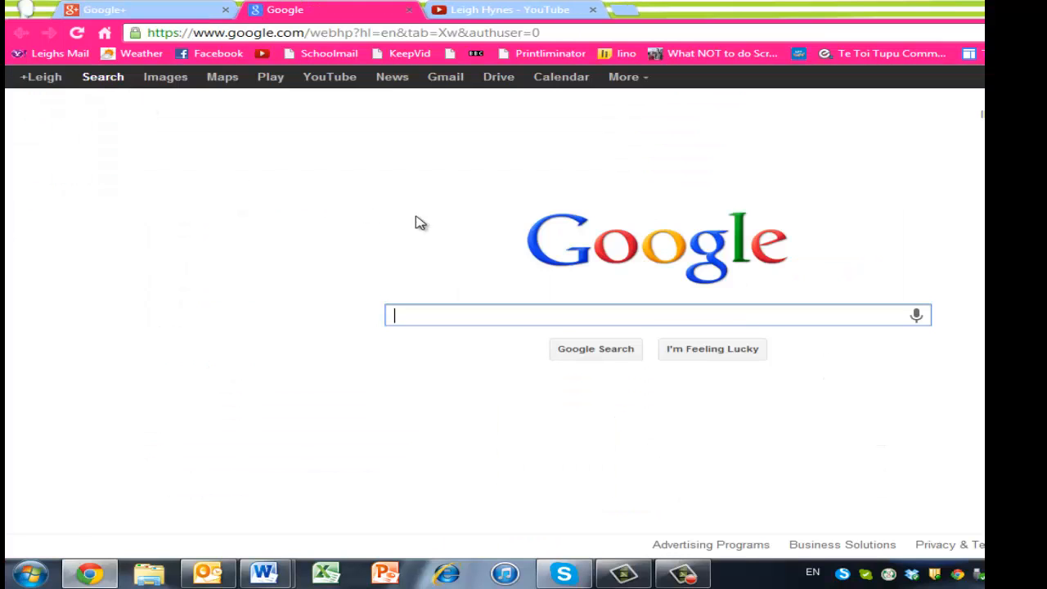
pyautogui.click(918, 317)
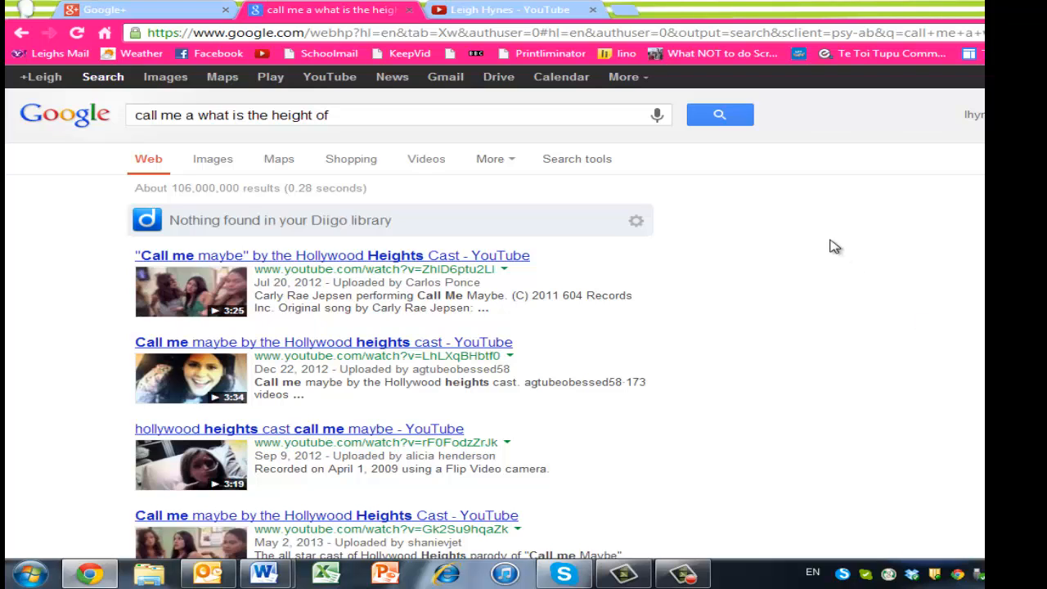
pyautogui.click(658, 123)
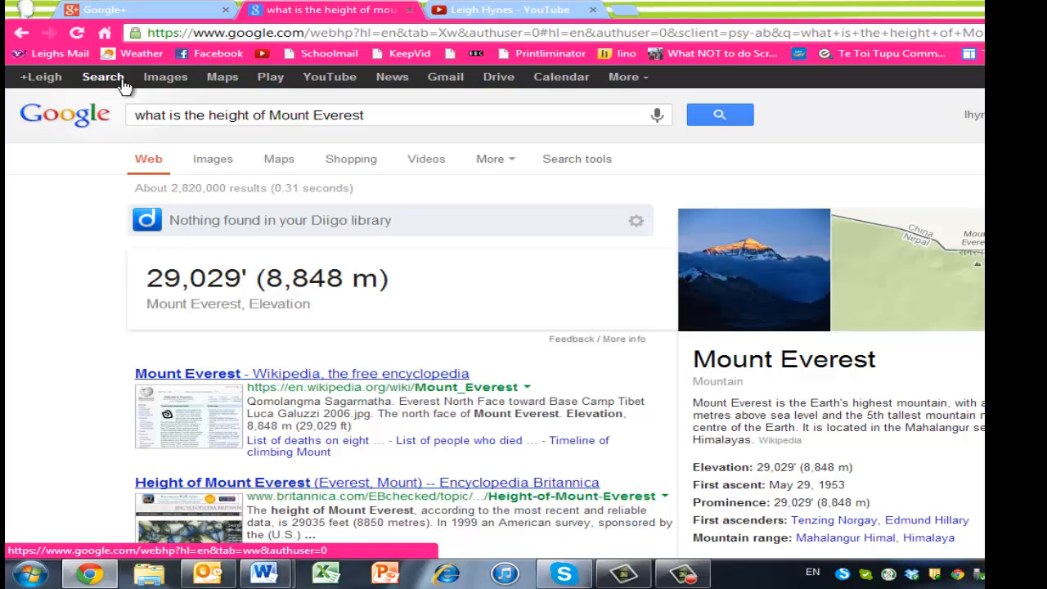
# - Show the image results and the Google Maps results for the Mount Everest query
pyautogui.click(162, 80)
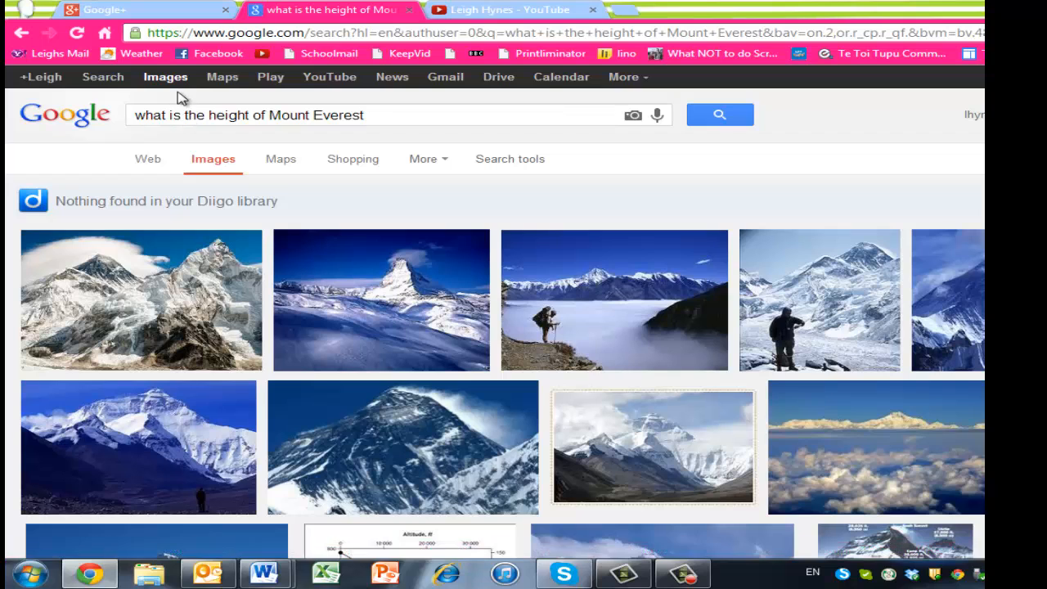
pyautogui.click(221, 78)
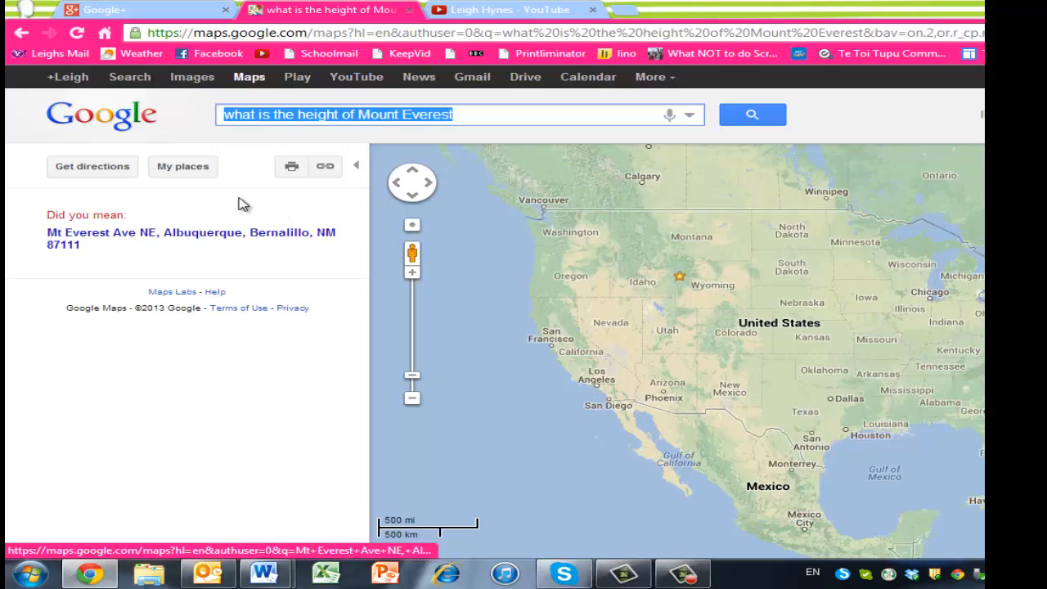
# - Review the list of recently viewed locations, directions and custom maps saved under My places
pyautogui.click(187, 170)
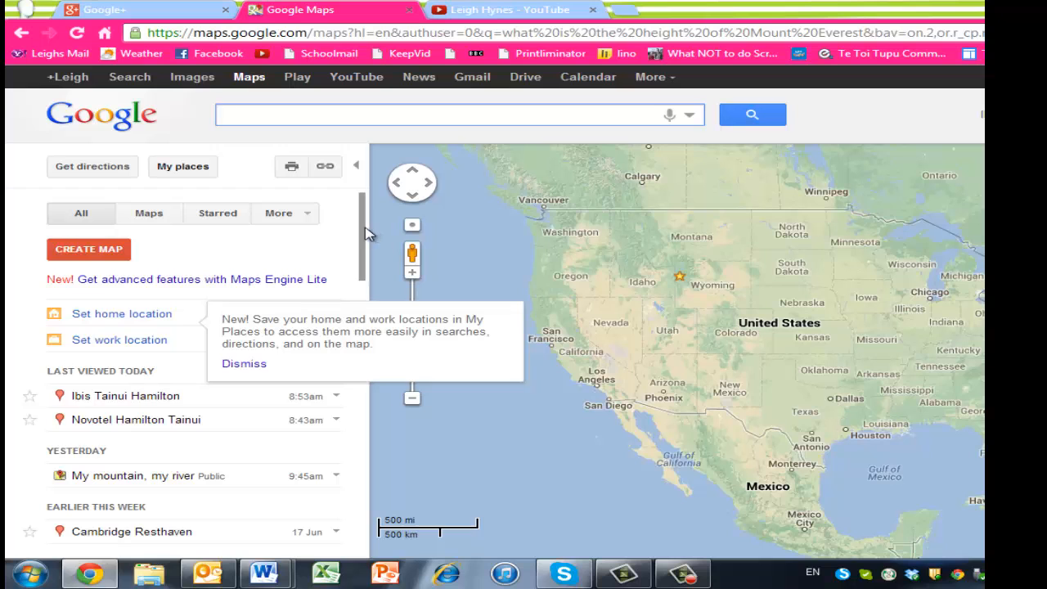
pyautogui.scroll(-4, 365, 234)
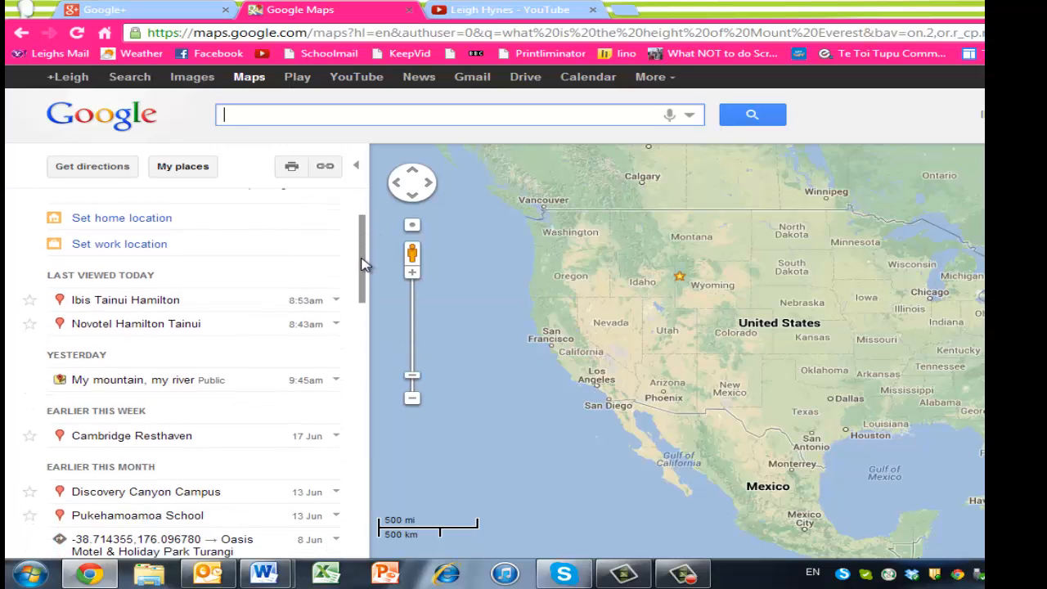
pyautogui.scroll(-3, 367, 325)
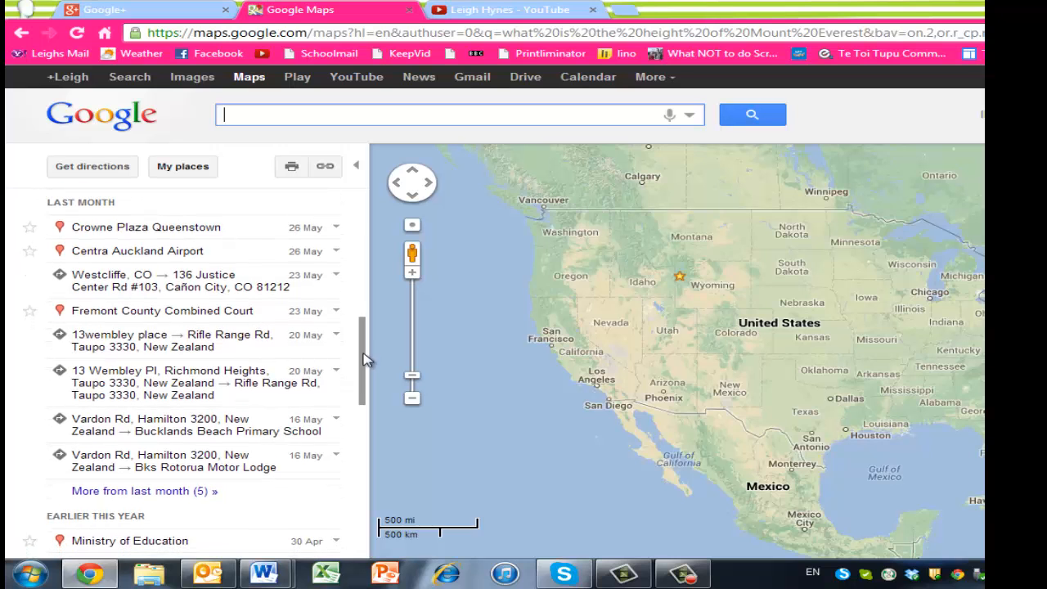
pyautogui.scroll(-1, 365, 360)
pyautogui.scroll(-3, 359, 409)
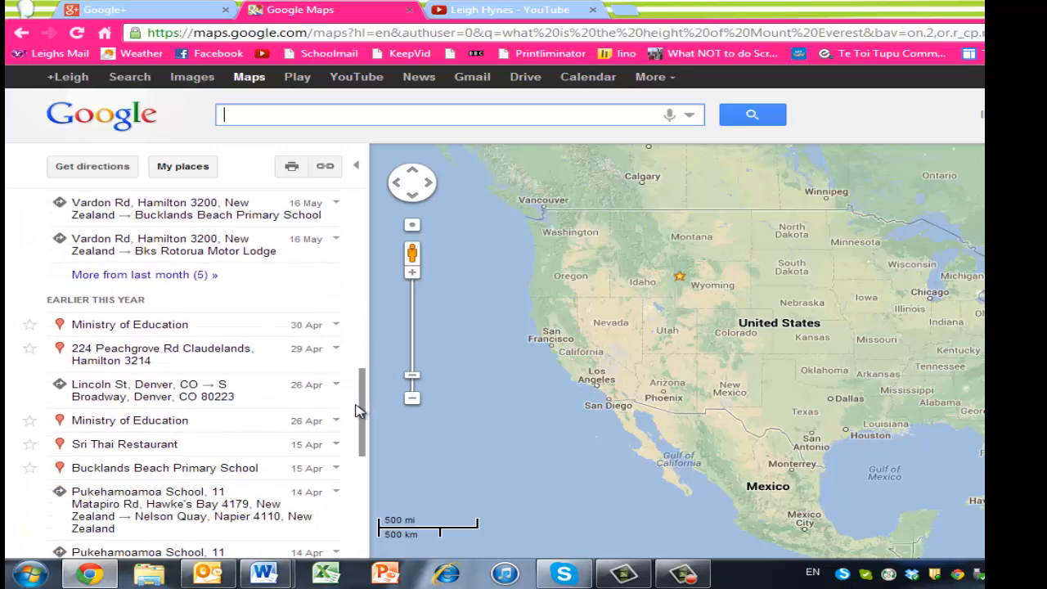
pyautogui.scroll(-1, 350, 449)
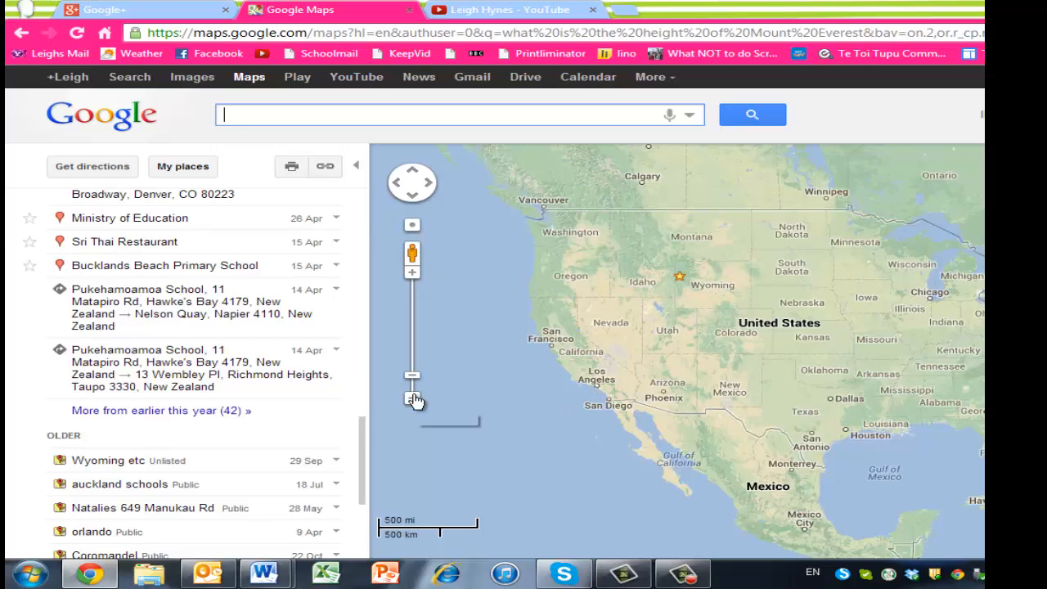
# - View the "My mountain, my river" map with its National Park marker details, and return to the saved places list
pyautogui.moveTo(364, 422); pyautogui.dragTo(382, 226)
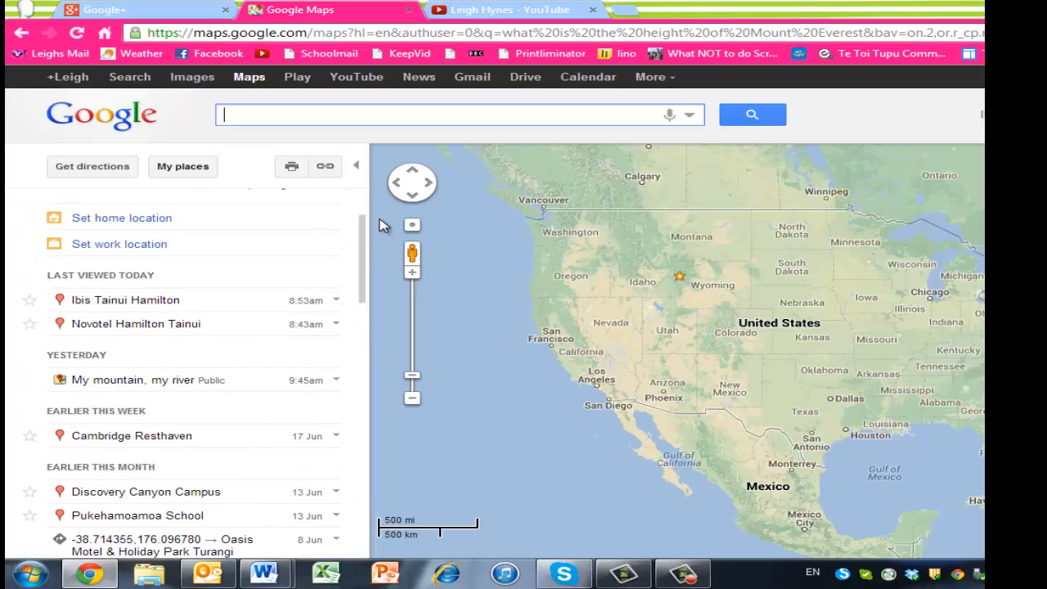
pyautogui.click(176, 382)
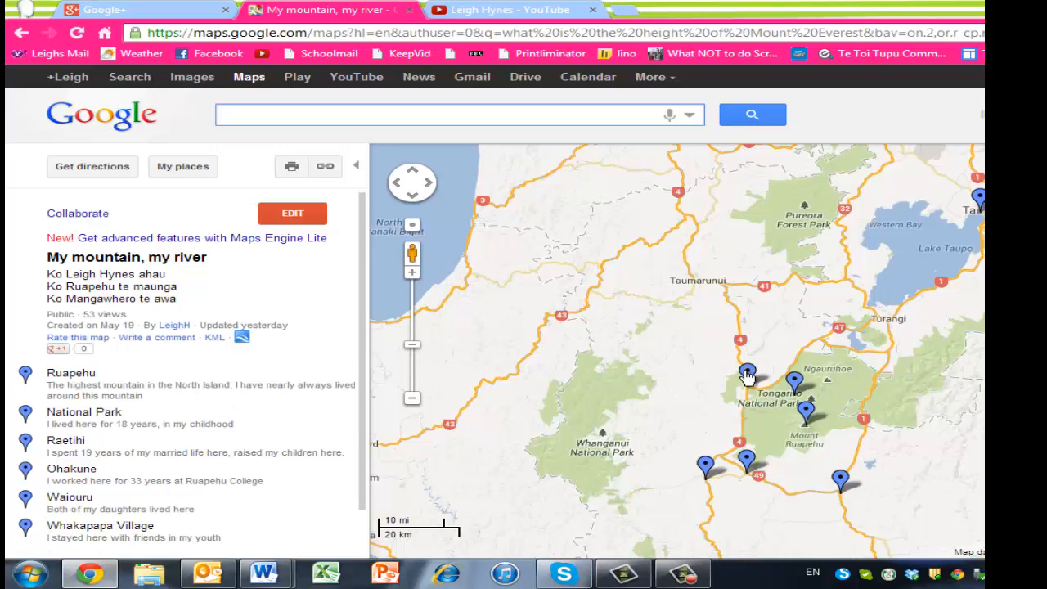
pyautogui.click(747, 373)
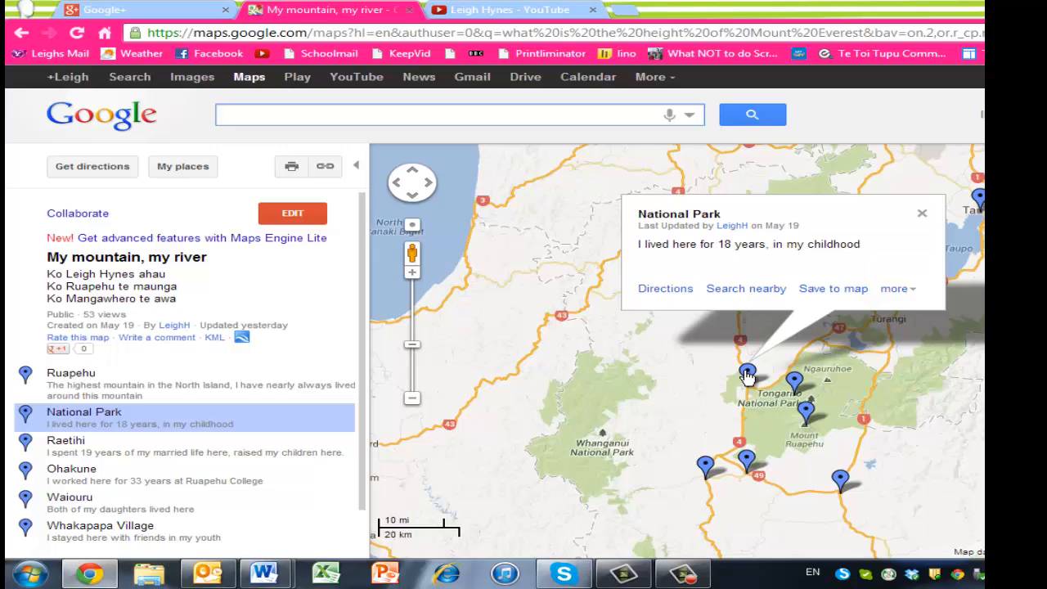
pyautogui.click(184, 167)
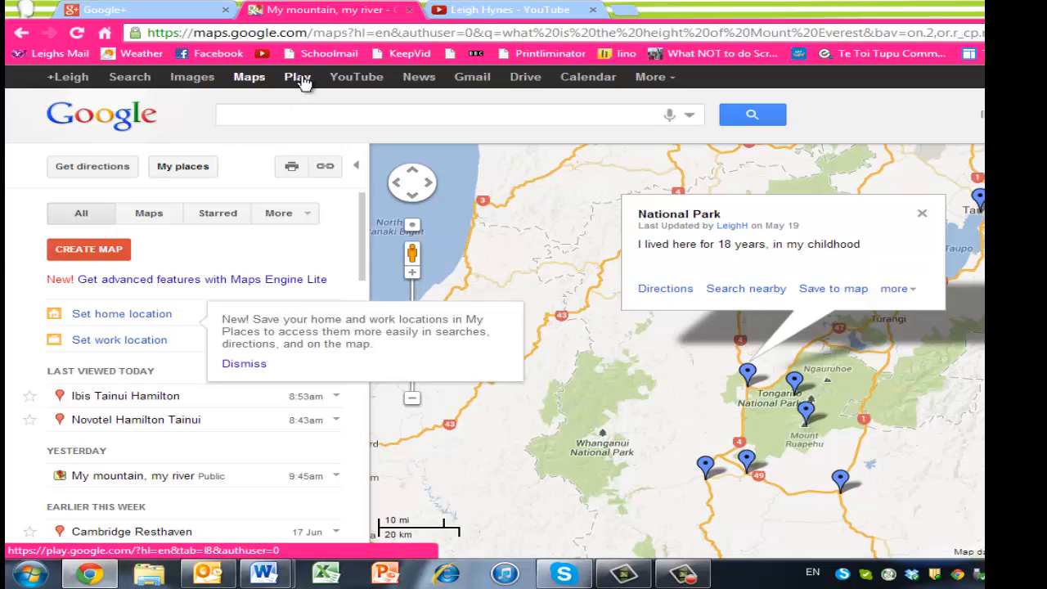
# - Go to YouTube and browse through the account's own playlists
pyautogui.click(356, 77)
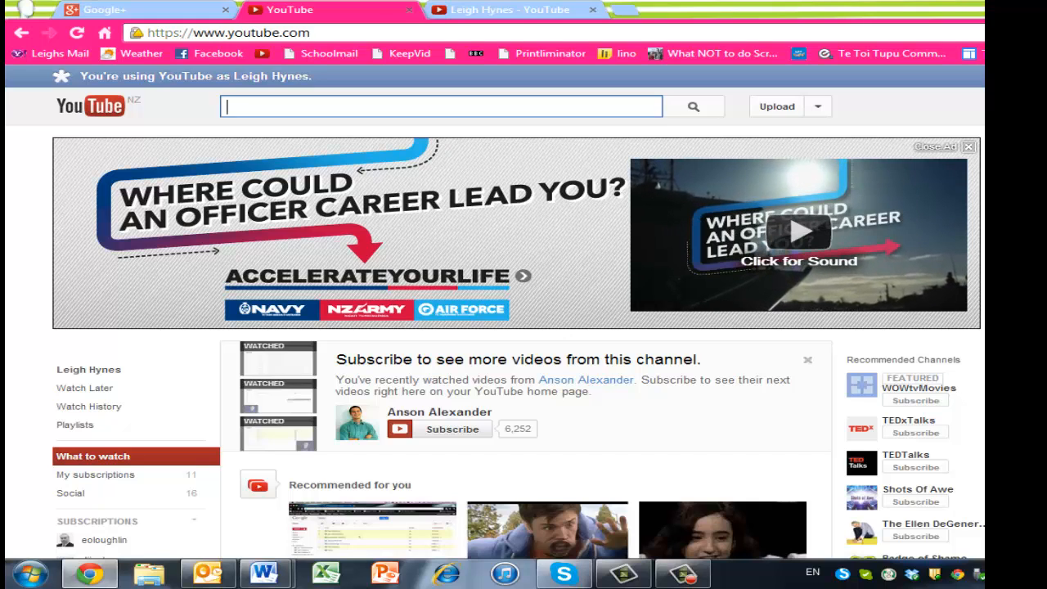
pyautogui.click(1006, 106)
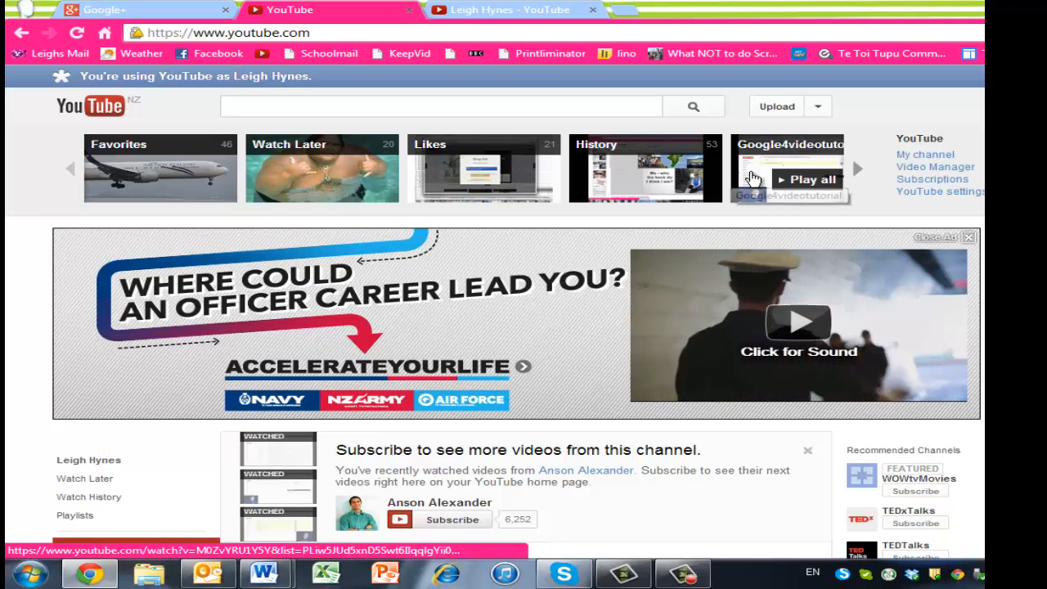
pyautogui.click(855, 172)
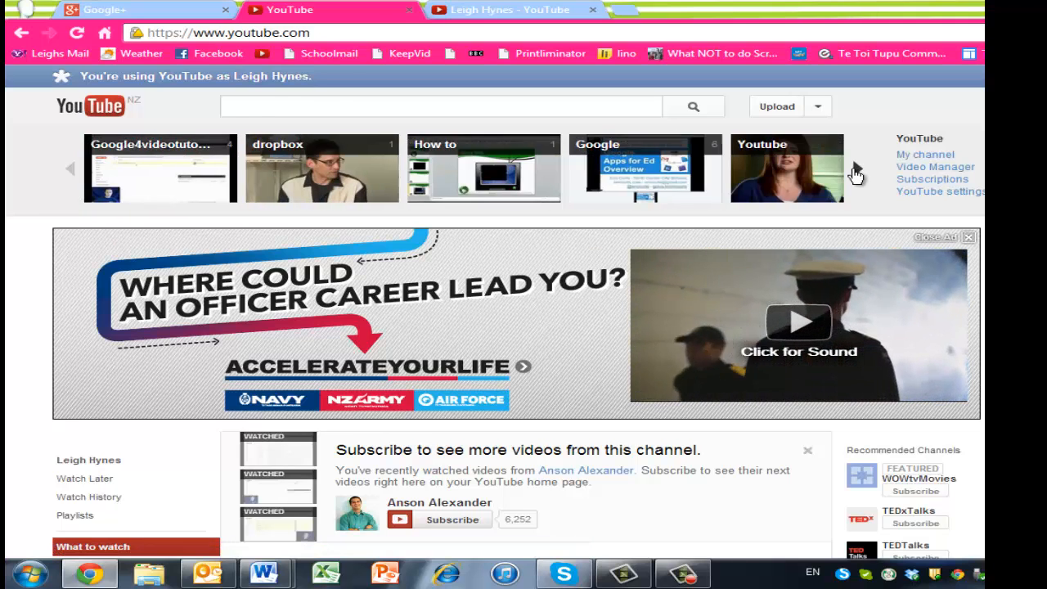
pyautogui.click(856, 173)
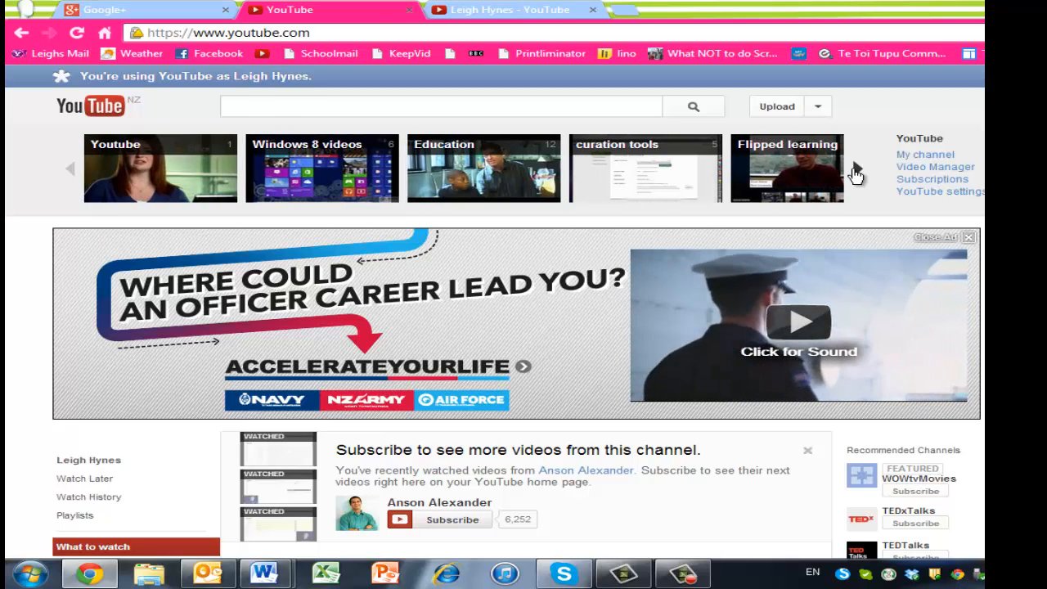
pyautogui.click(855, 173)
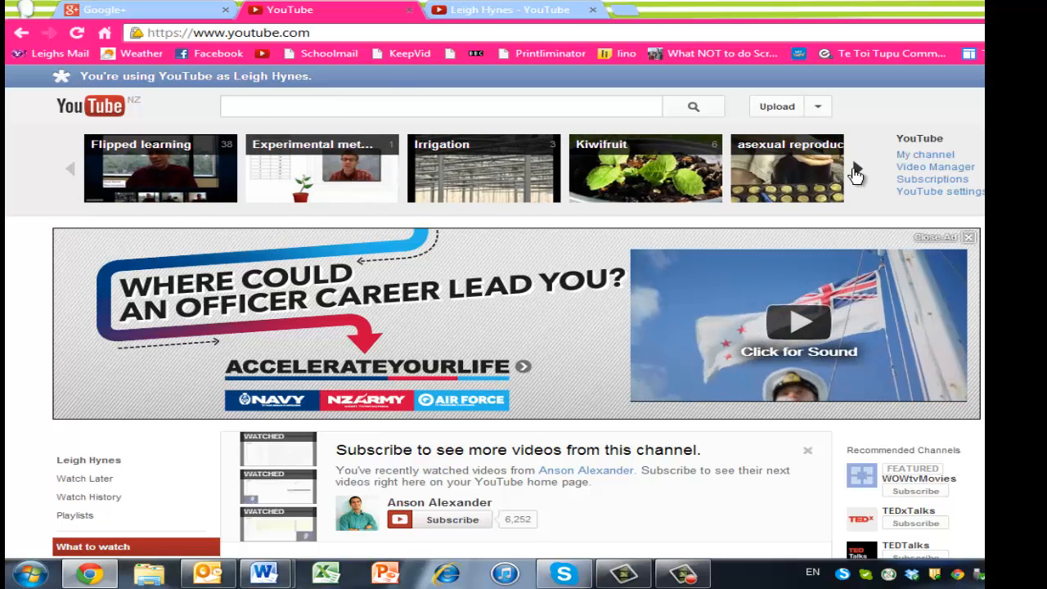
pyautogui.click(855, 172)
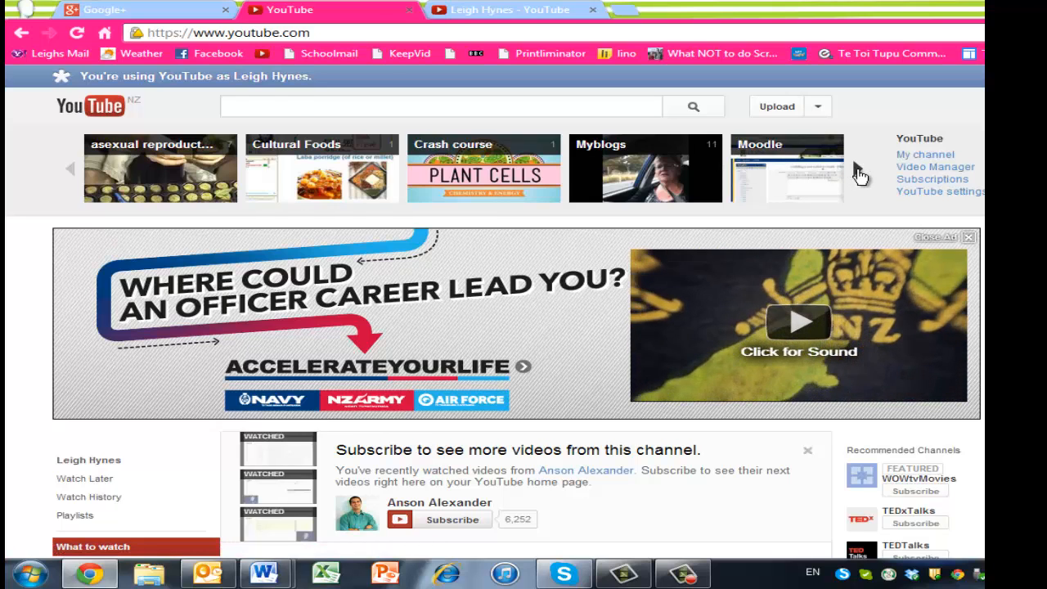
pyautogui.click(854, 172)
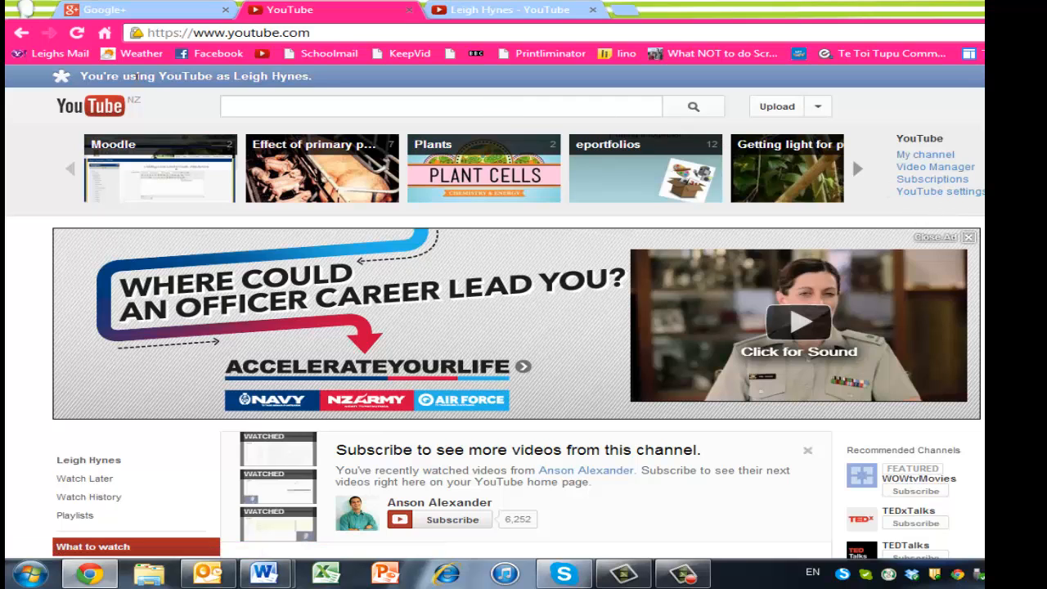
# - Go to Google News and view the World and New Zealand sections
pyautogui.click(104, 34)
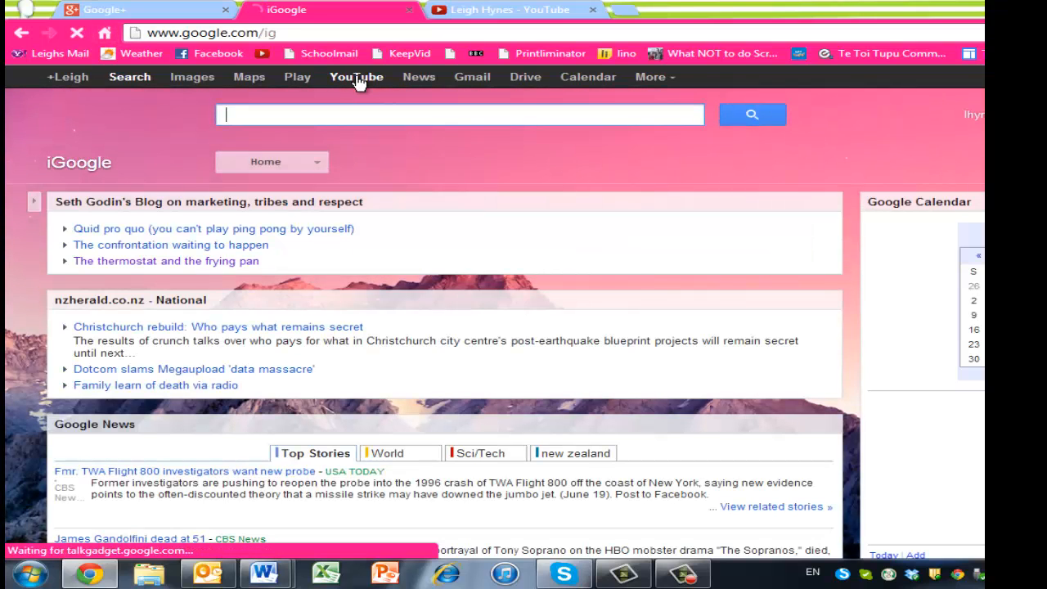
pyautogui.click(421, 80)
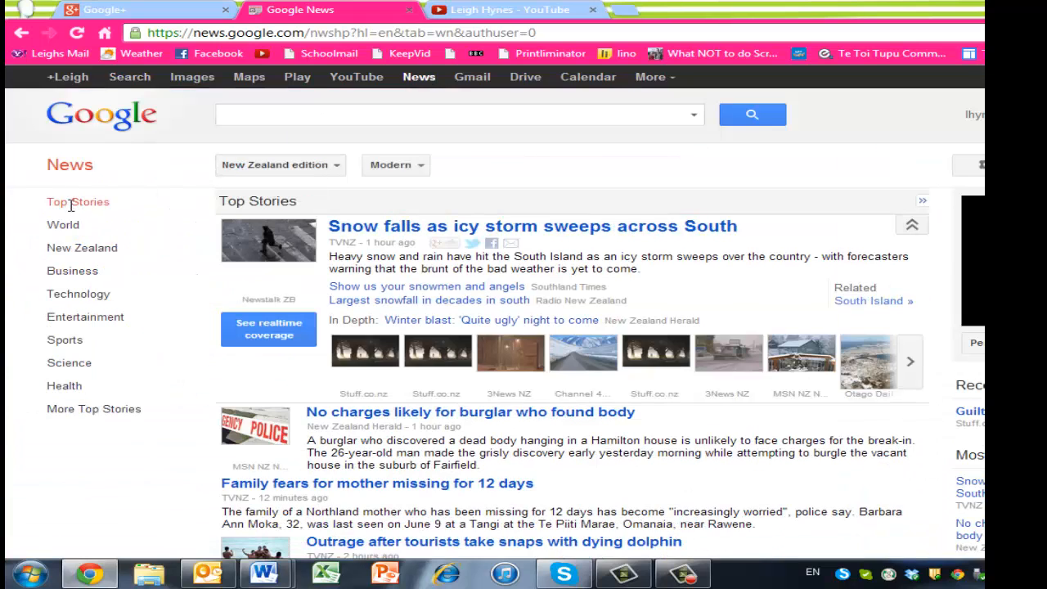
pyautogui.click(65, 233)
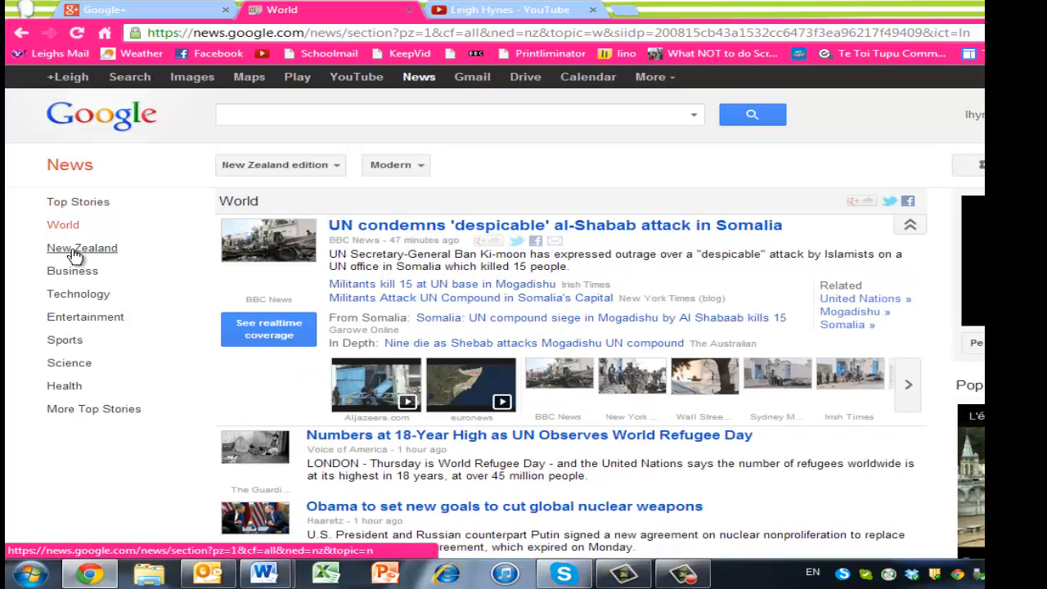
pyautogui.click(76, 255)
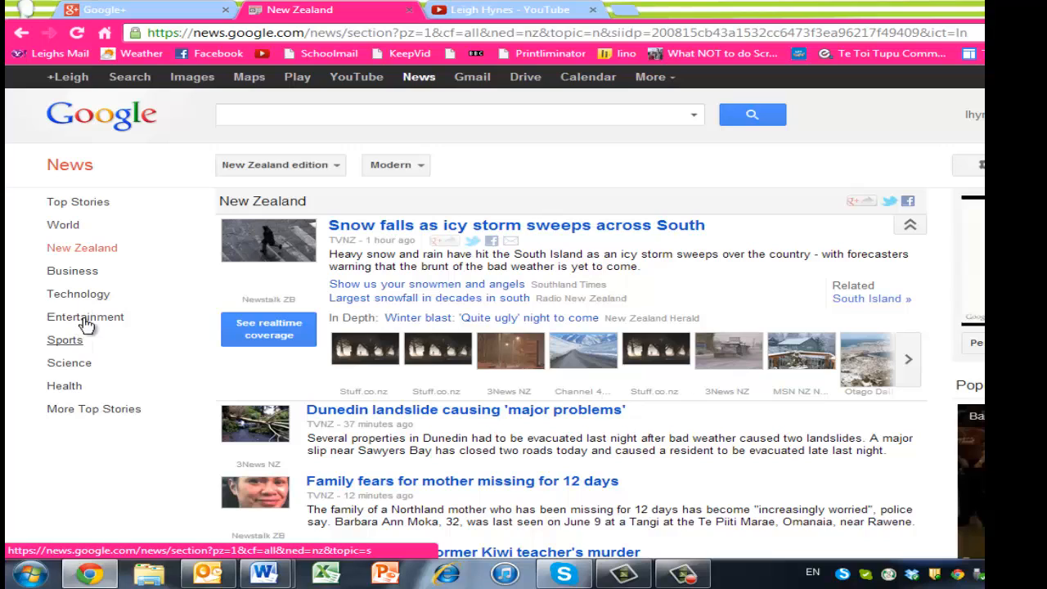
# - View the Gmail inbox, and open Google Calendar
pyautogui.click(478, 82)
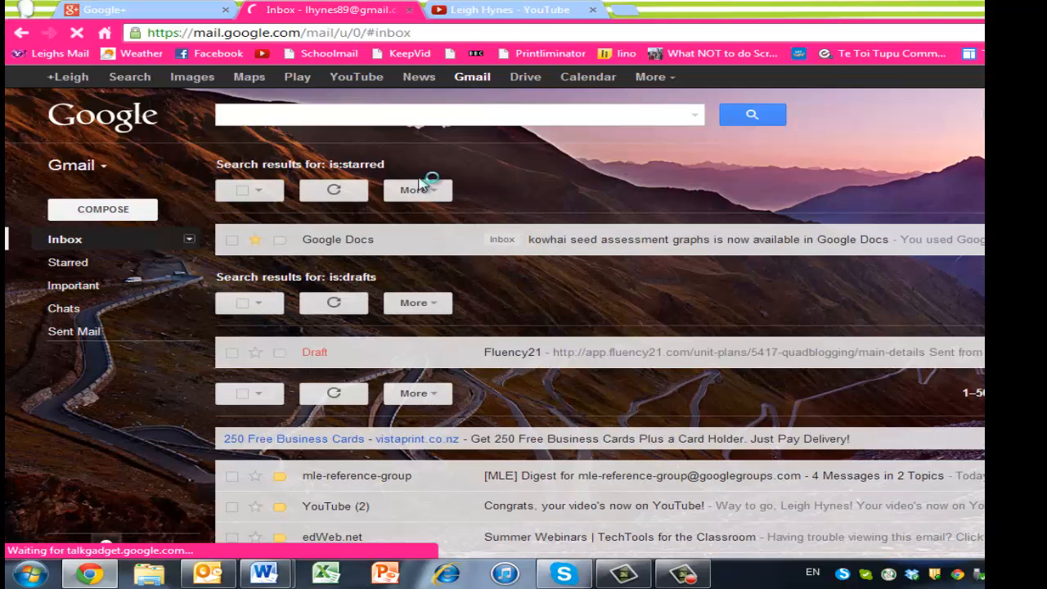
pyautogui.click(583, 81)
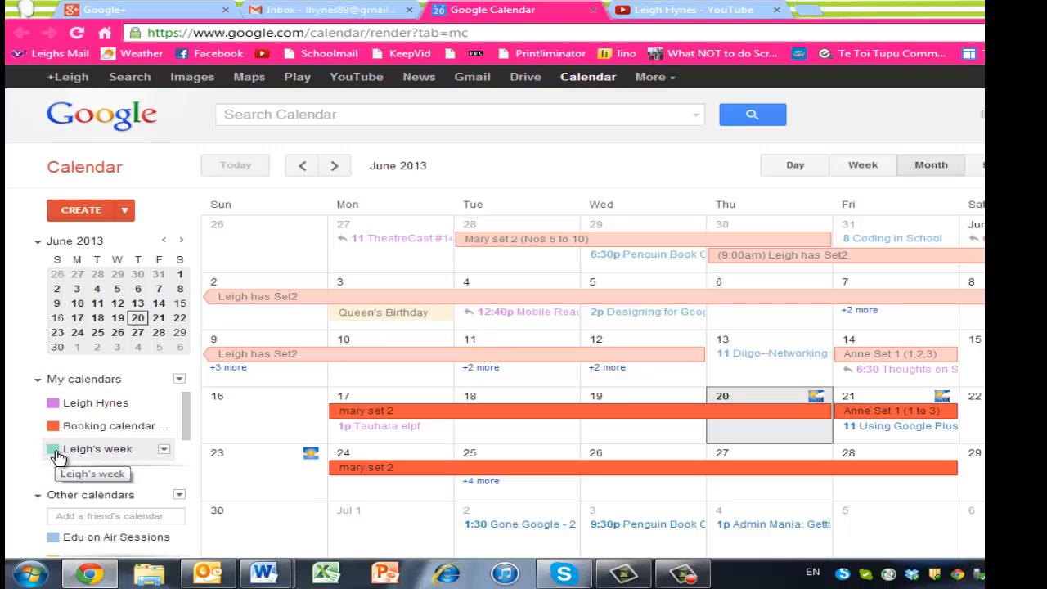
# - Show the options for the personal week calendar, and the list of additional Google services
pyautogui.click(163, 453)
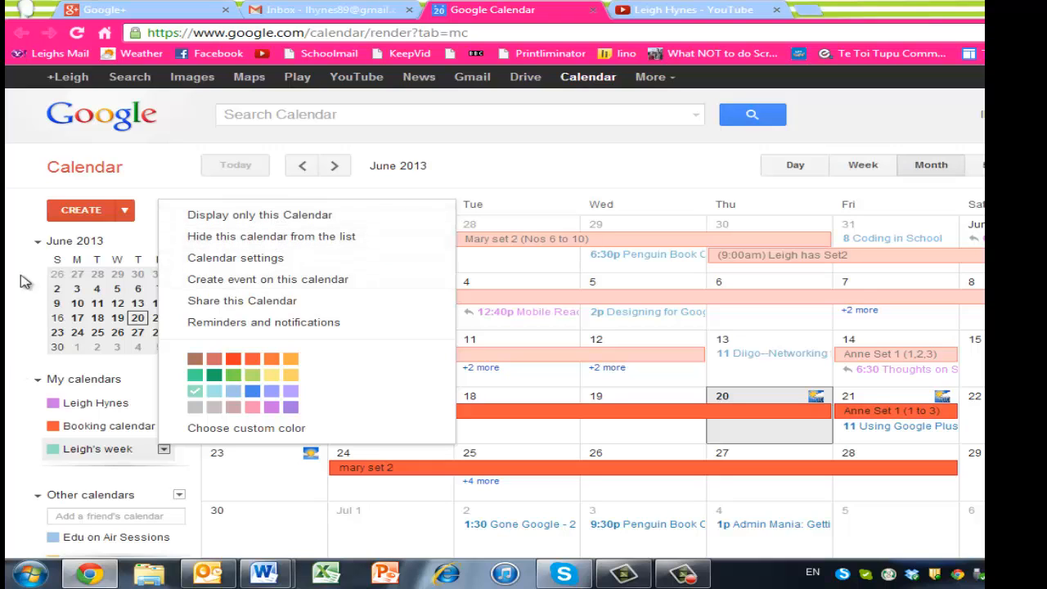
pyautogui.click(654, 85)
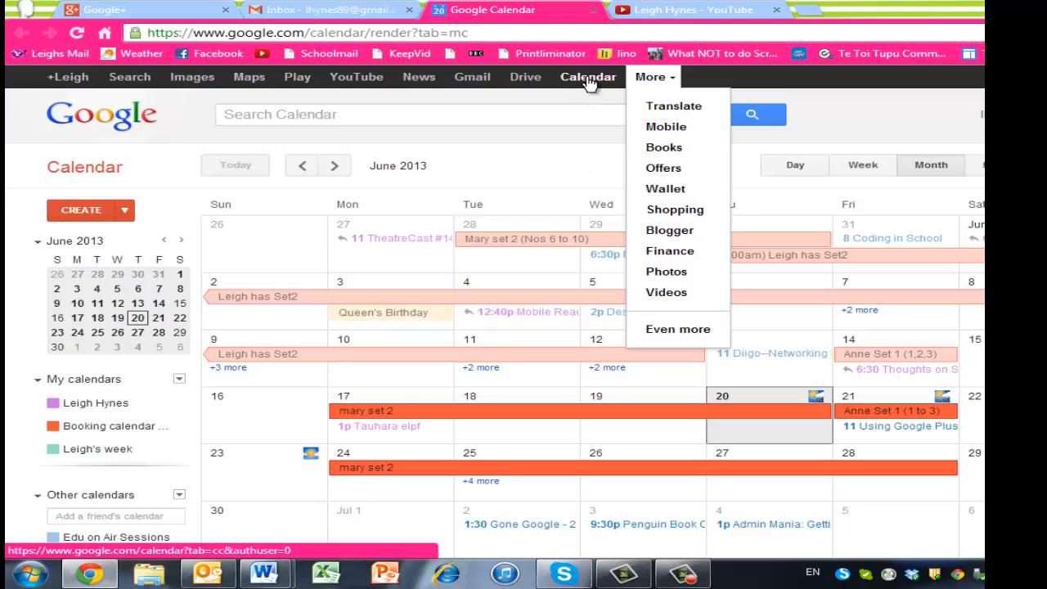
# - Open Google Drive to look over the My Drive files and the files under Shared with me
pyautogui.click(527, 79)
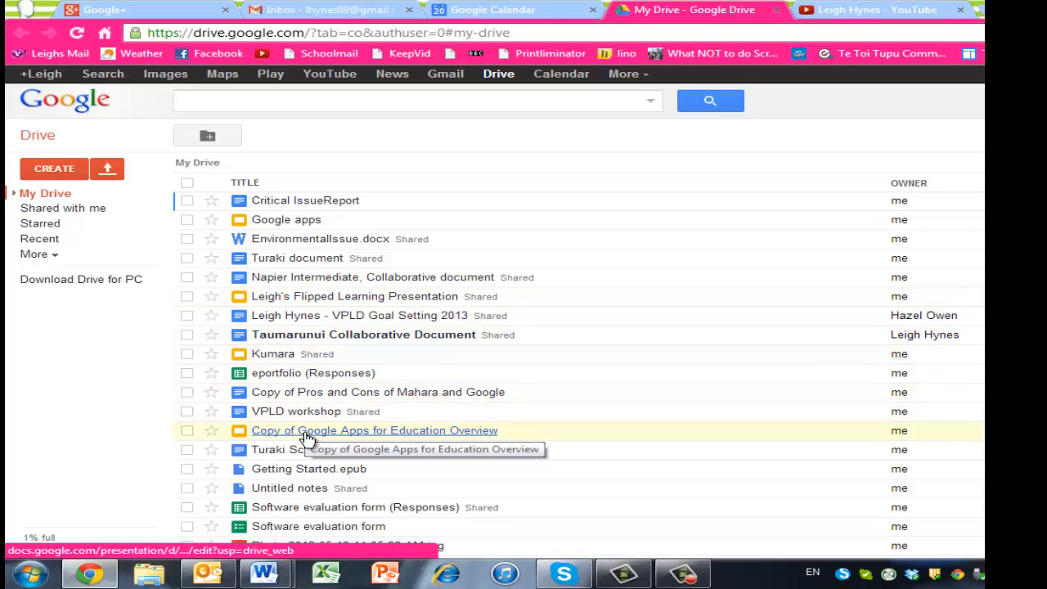
pyautogui.click(330, 204)
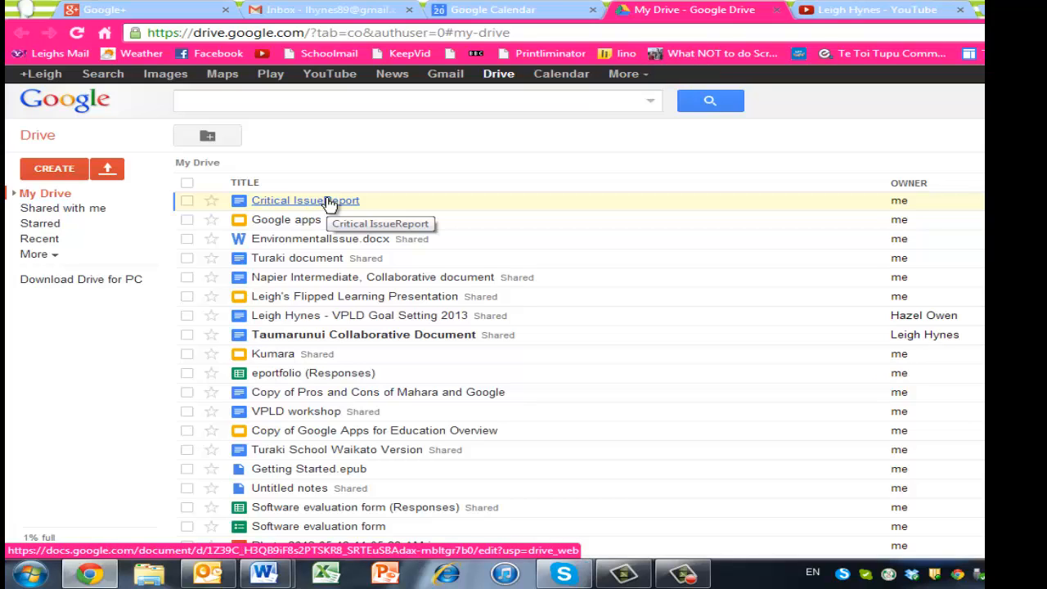
pyautogui.click(55, 214)
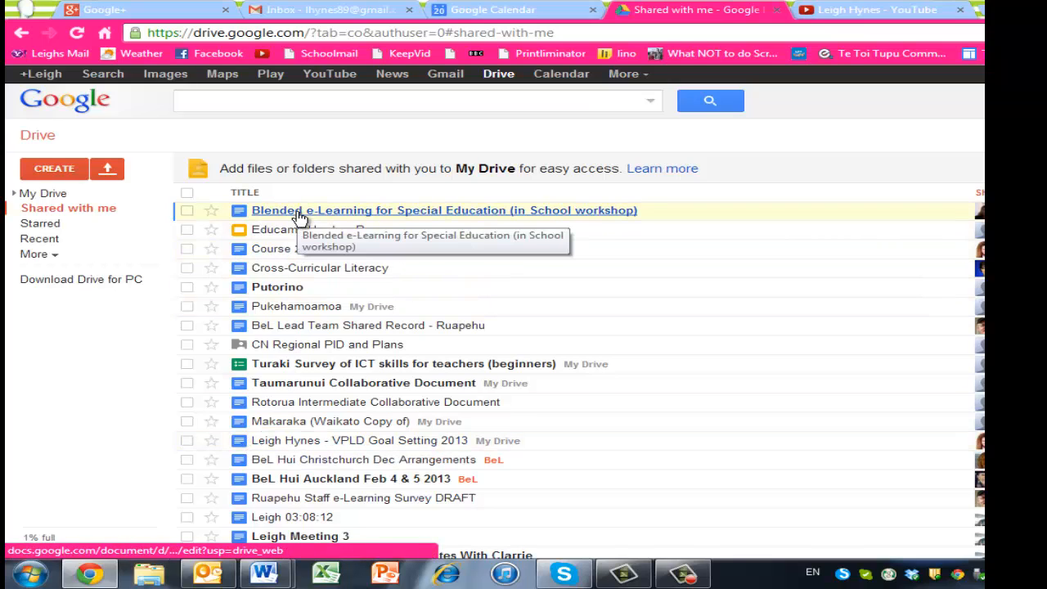
# - Return to the My Drive files and create a new blank text document
pyautogui.click(57, 198)
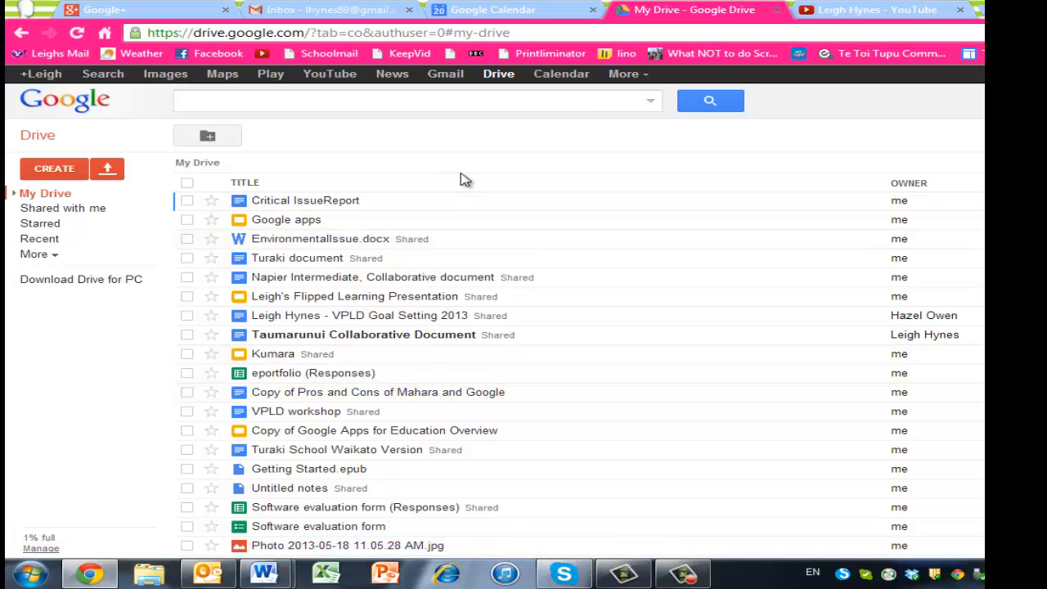
pyautogui.click(54, 169)
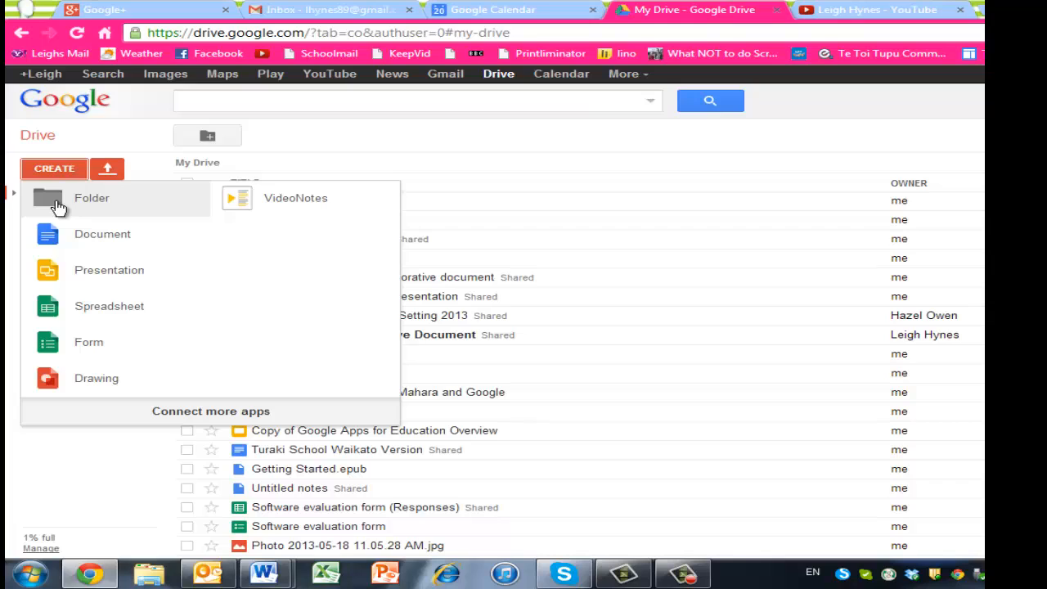
pyautogui.click(102, 238)
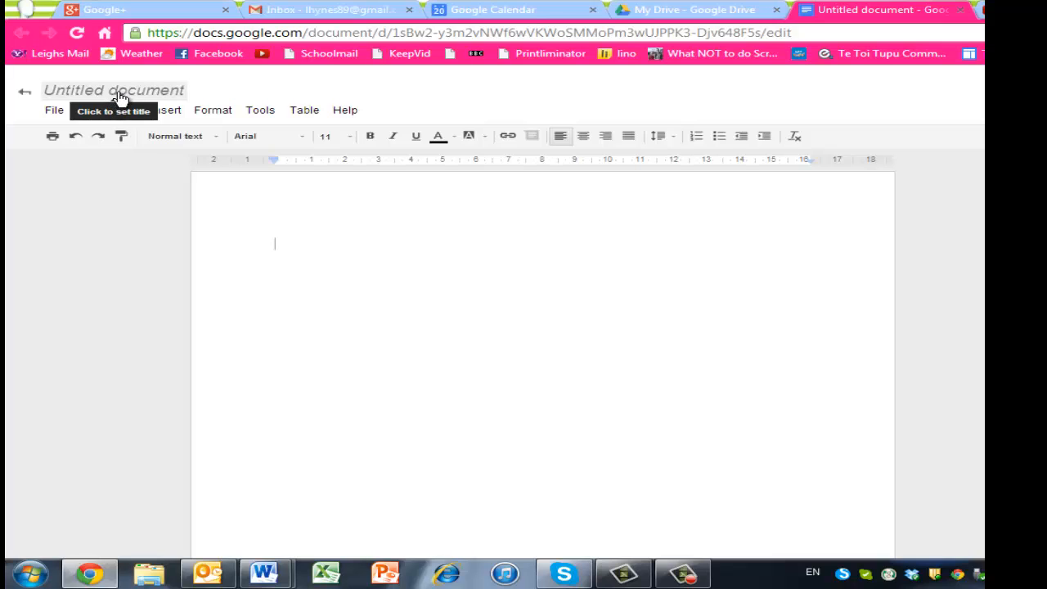
# - Rename the untitled document as "A meeting about ipads"
pyautogui.click(118, 97)
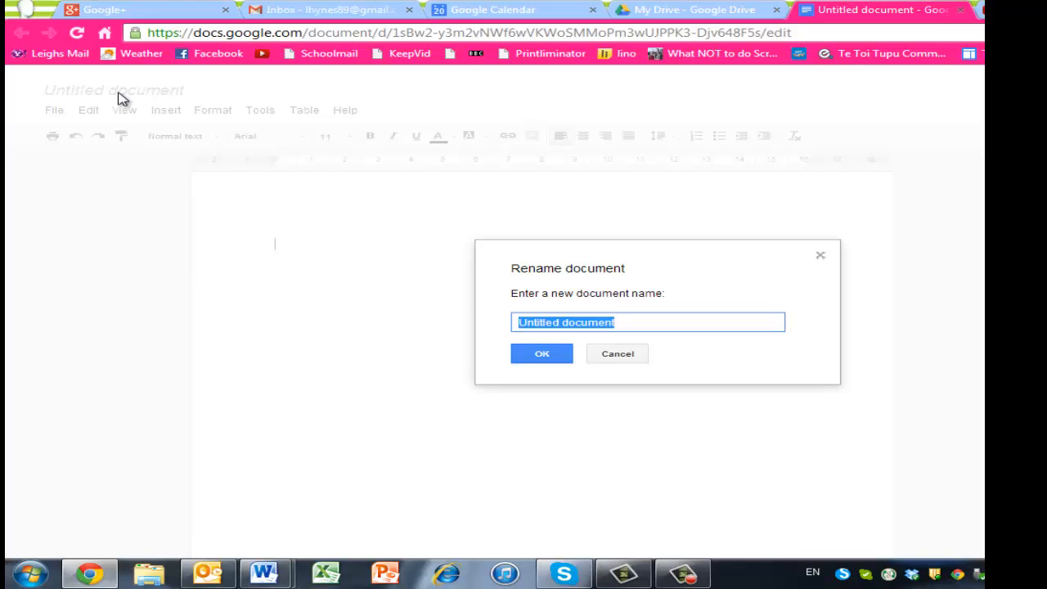
pyautogui.write('A nee')
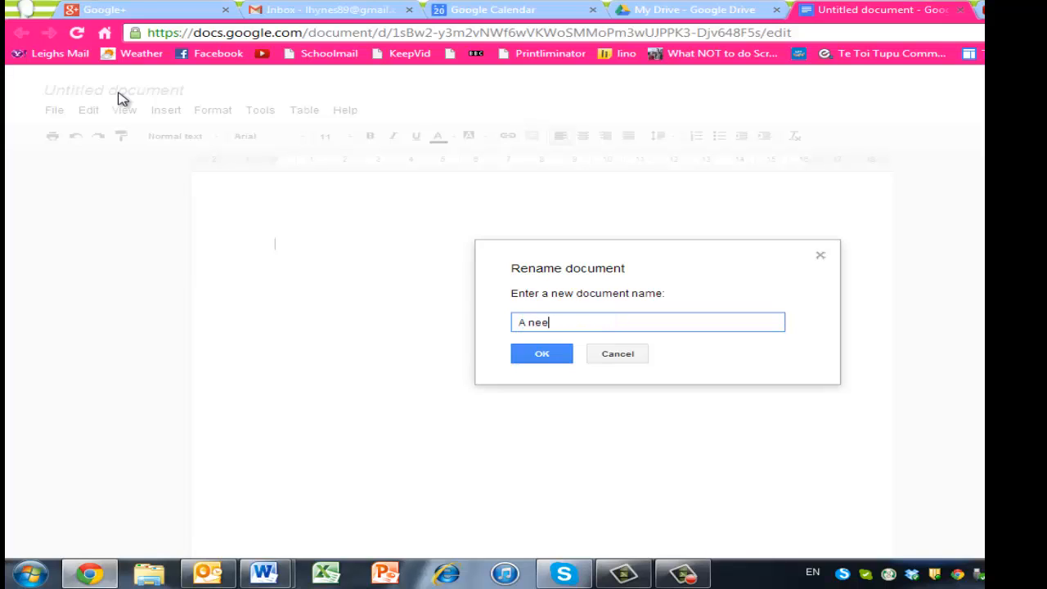
pyautogui.write('ting about ipads')
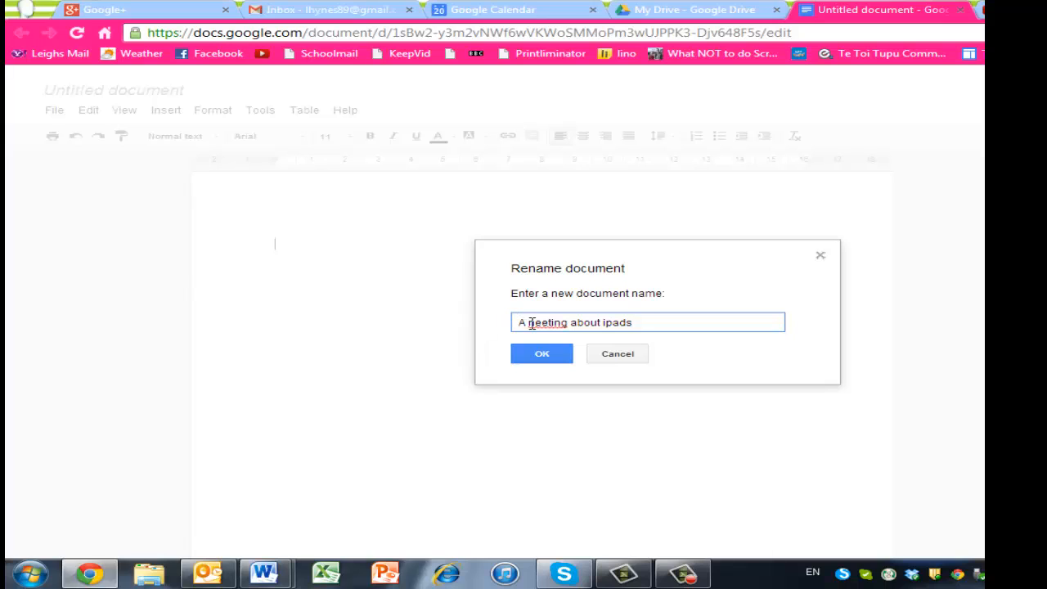
pyautogui.click(532, 323)
pyautogui.press('BackSpace')
pyautogui.write('m')
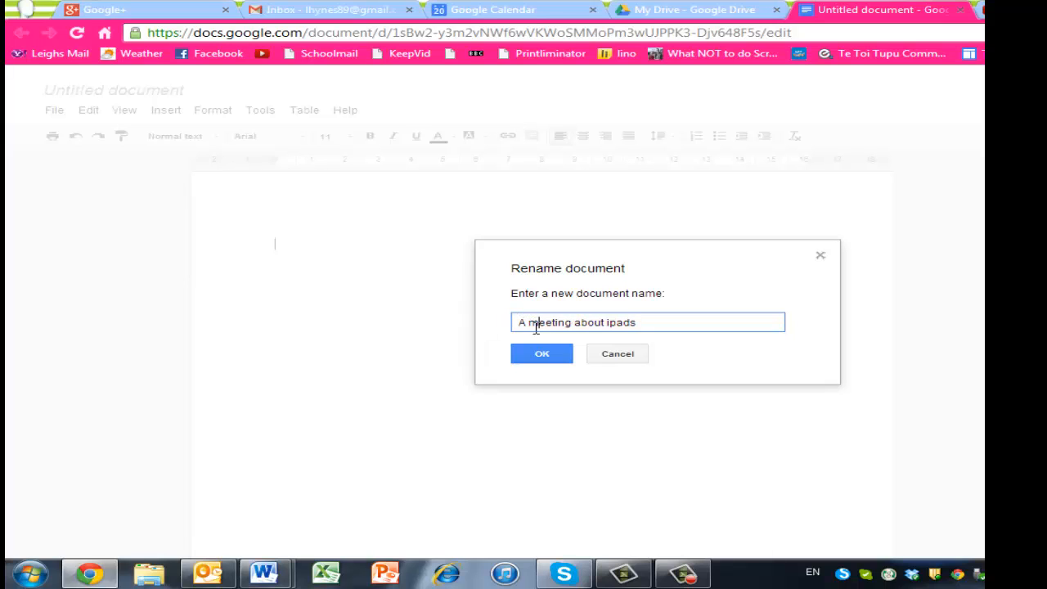
pyautogui.click(541, 353)
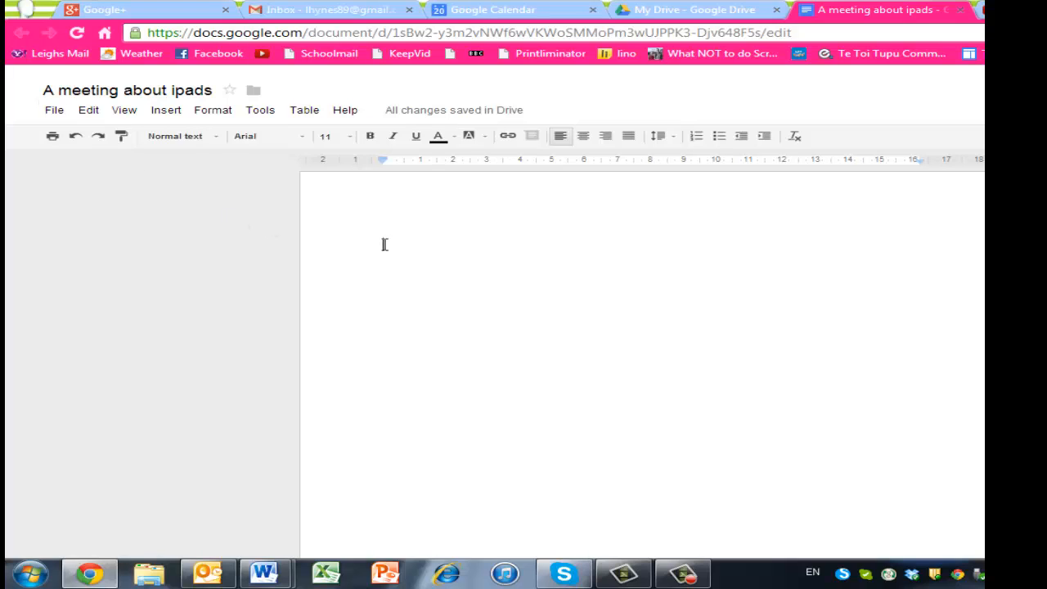
# - Enter the filler text "JKKJKLNKUBTOALKXXkjoioiunom" on the document's first line
pyautogui.write('JKKJKLNKUBTOALKXX')
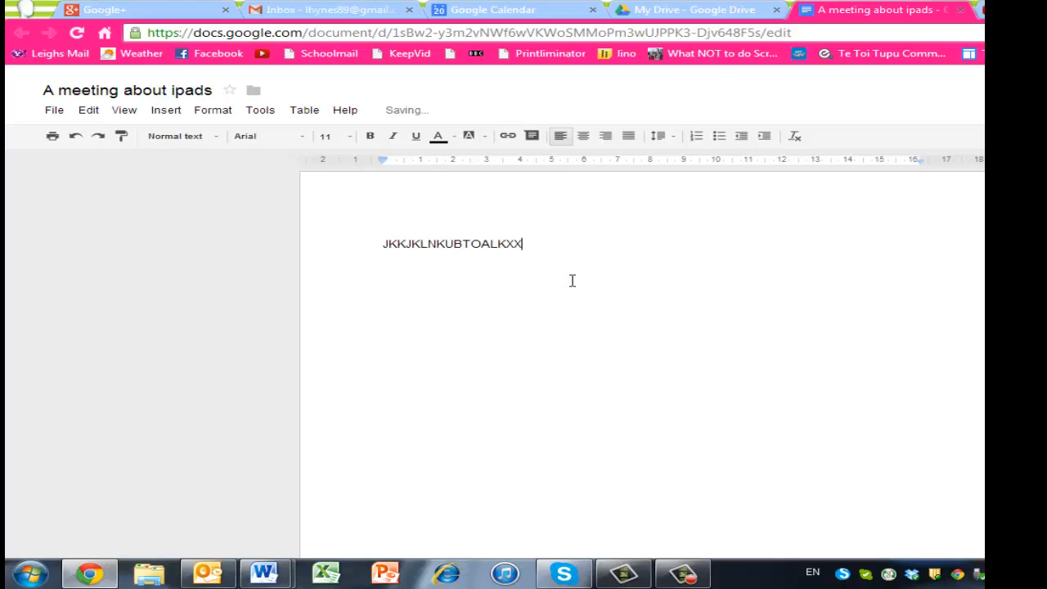
pyautogui.write('kjoioiunom')
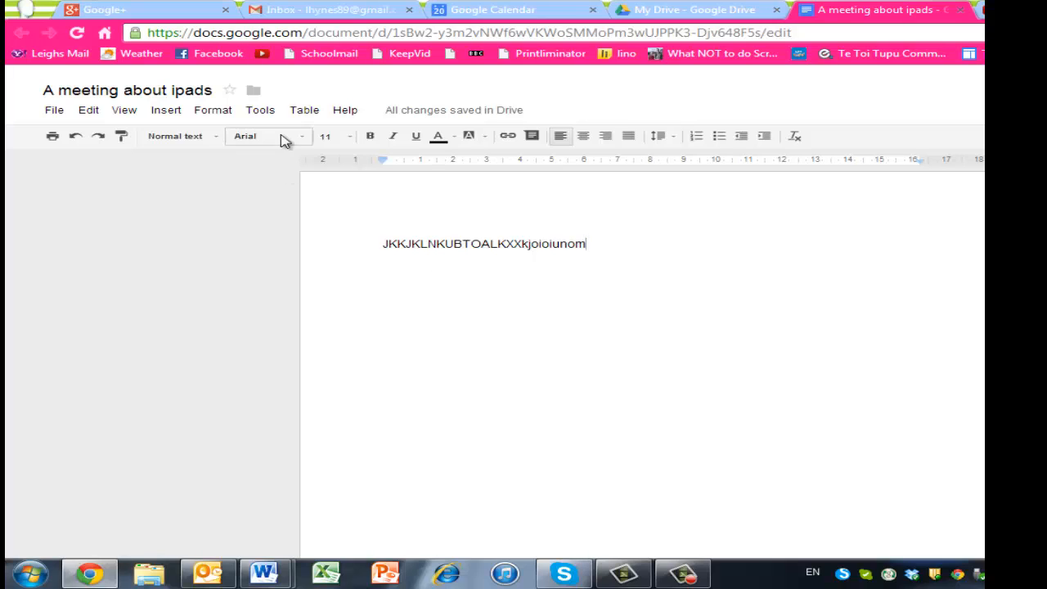
# - Insert the image apple-ipad-mini-pr after the text by uploading it from the computer's Pictures library
pyautogui.click(178, 121)
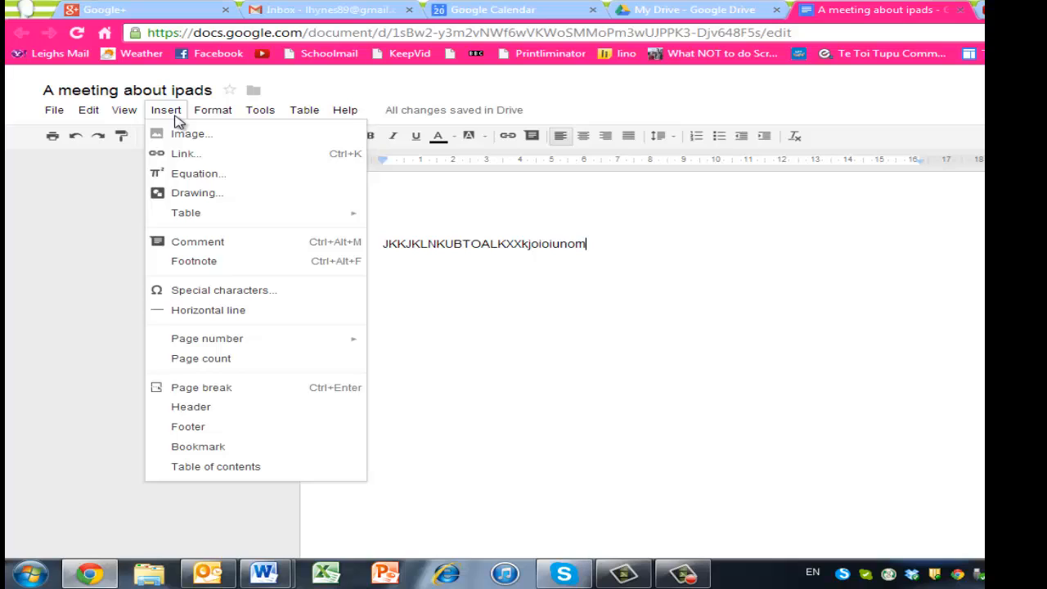
pyautogui.click(181, 139)
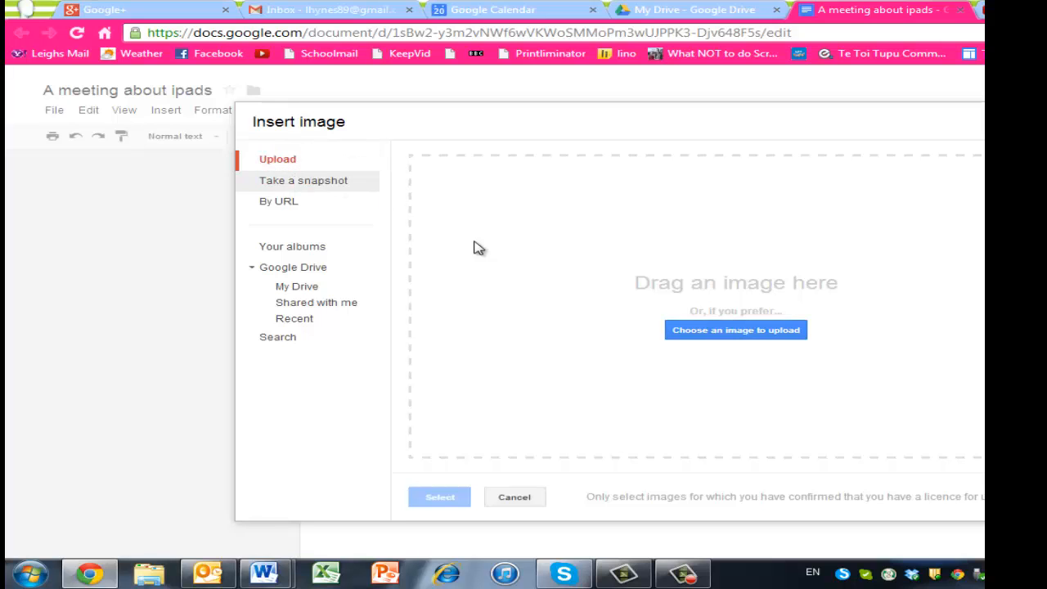
pyautogui.click(693, 335)
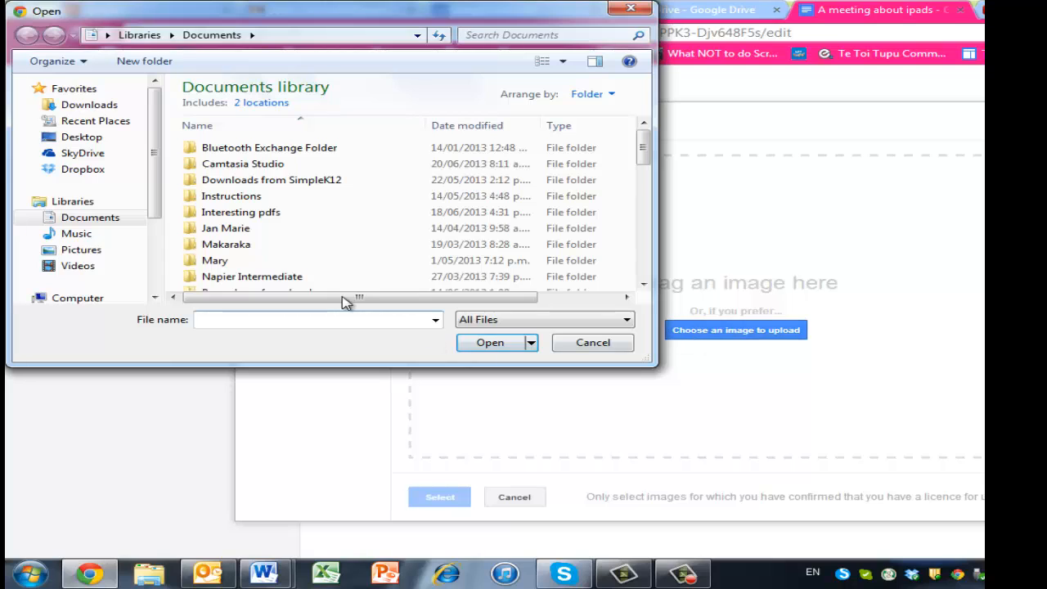
pyautogui.click(82, 250)
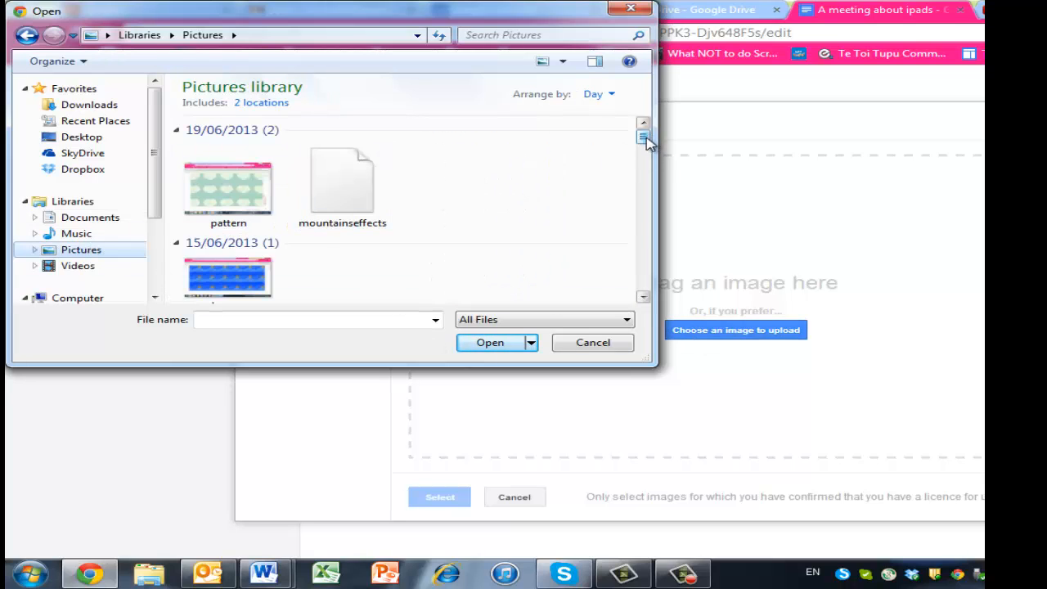
pyautogui.moveTo(648, 140); pyautogui.dragTo(636, 246)
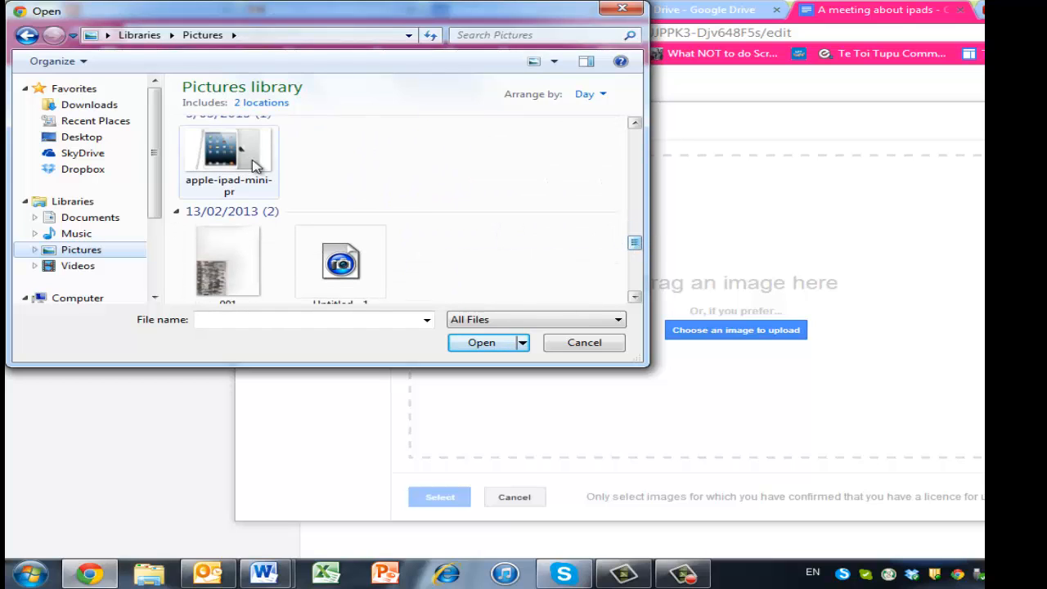
pyautogui.click(222, 164)
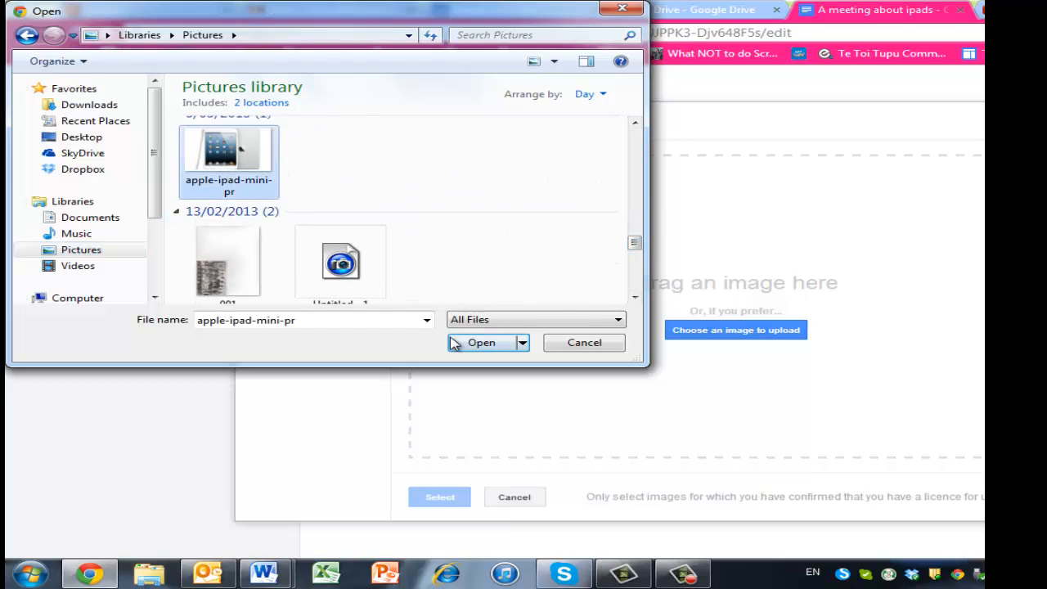
pyautogui.click(476, 345)
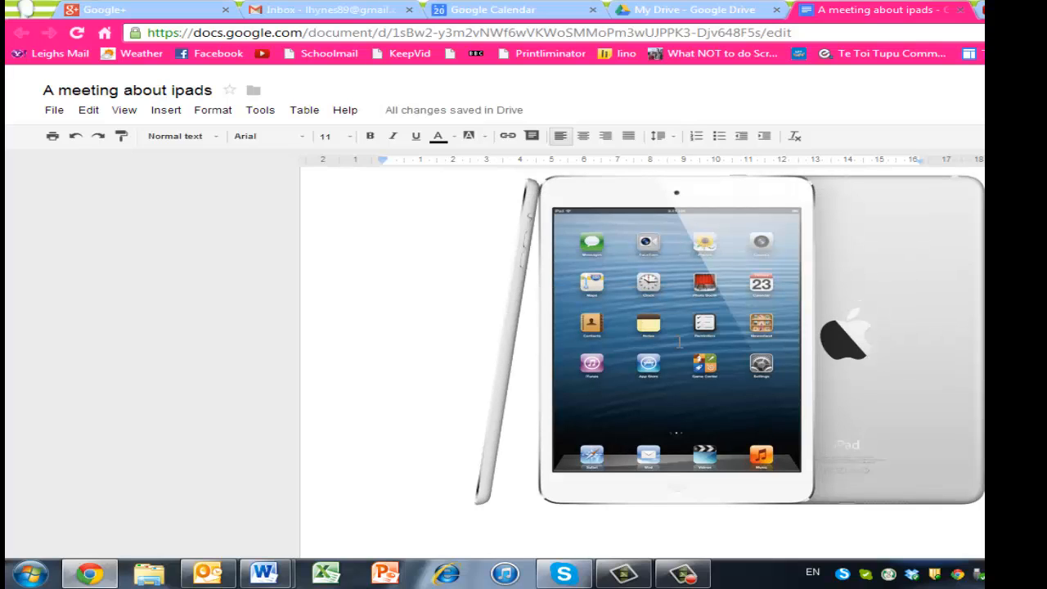
# - Shrink the iPad image to about 9.5 cm wide and place it in a fixed position directly below the text line
pyautogui.click(683, 342)
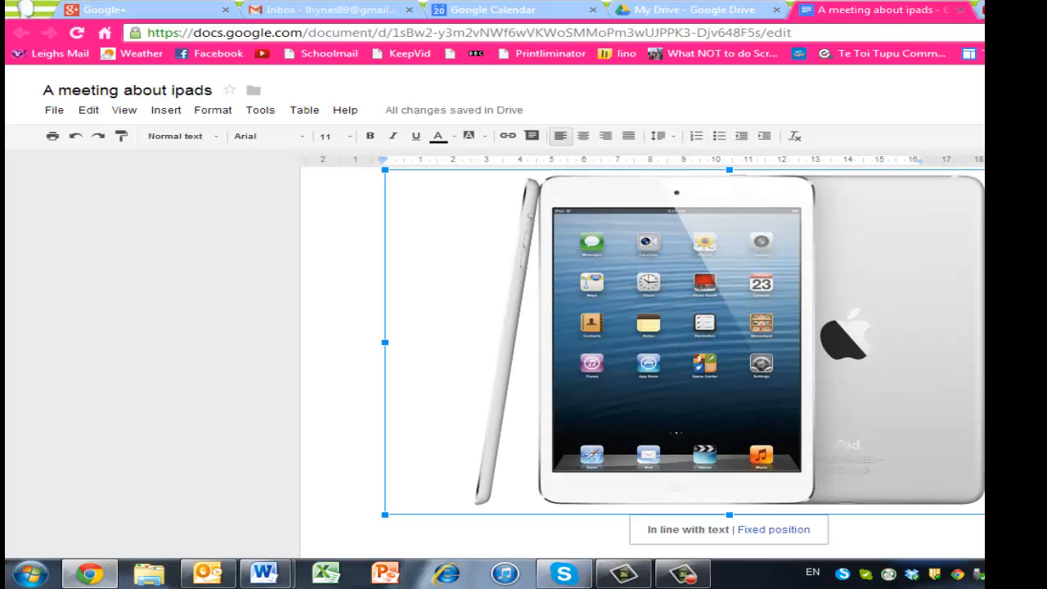
pyautogui.moveTo(981, 514); pyautogui.dragTo(521, 326)
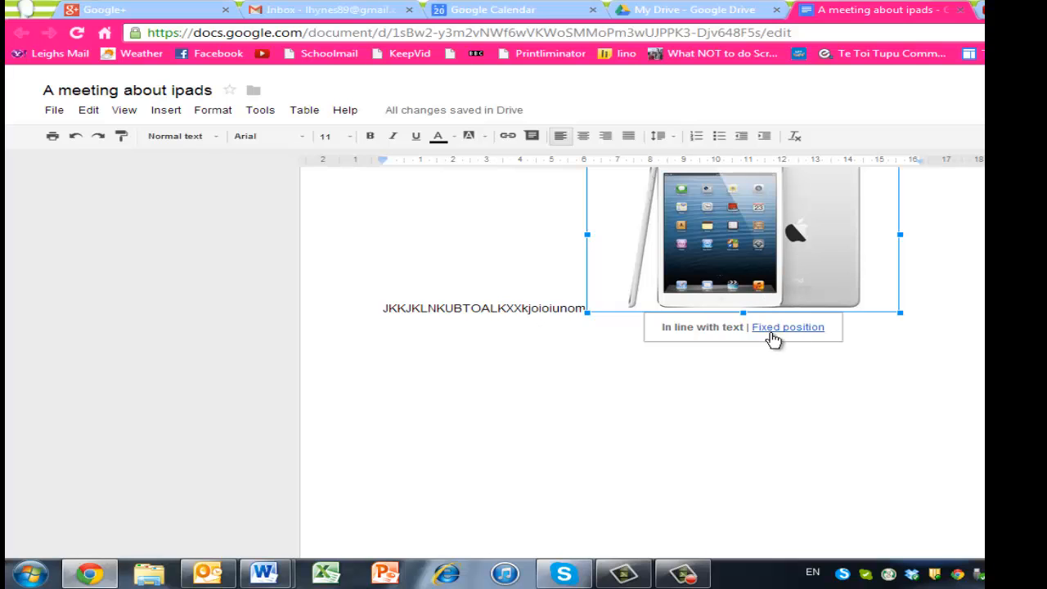
pyautogui.click(789, 330)
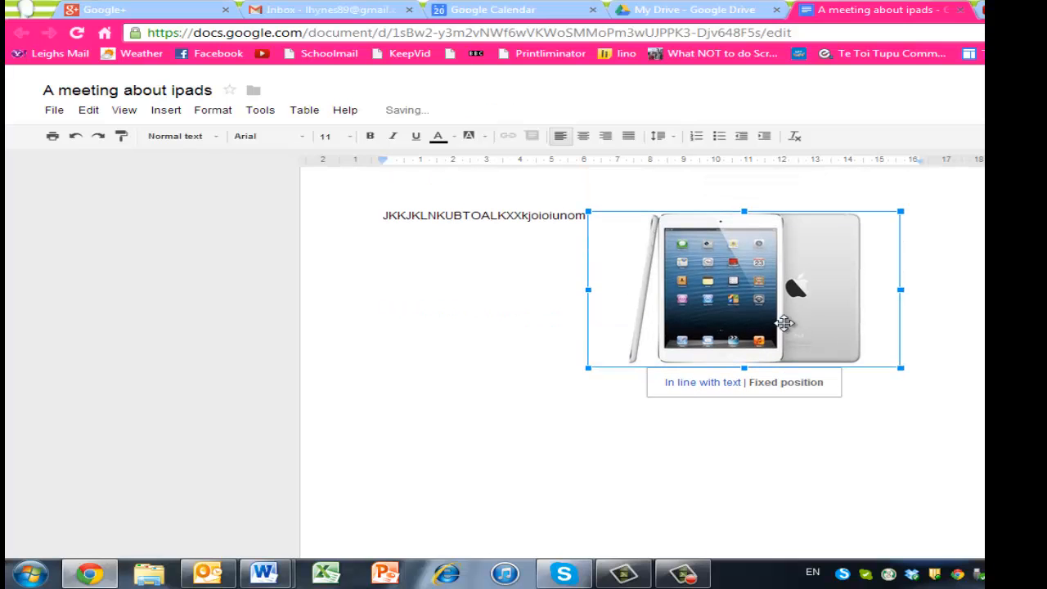
pyautogui.moveTo(683, 304); pyautogui.dragTo(491, 320)
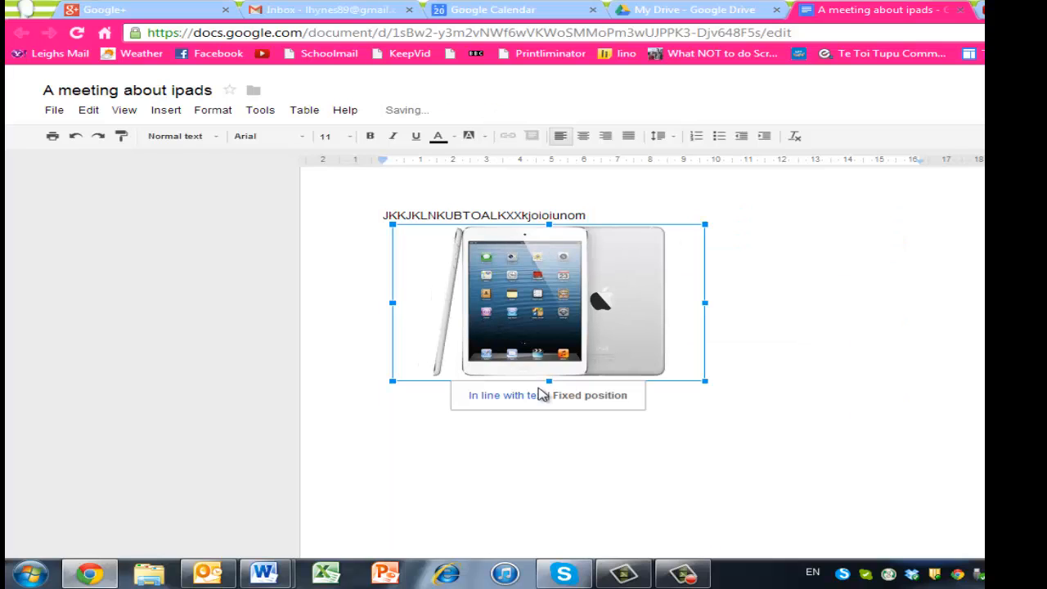
pyautogui.click(763, 344)
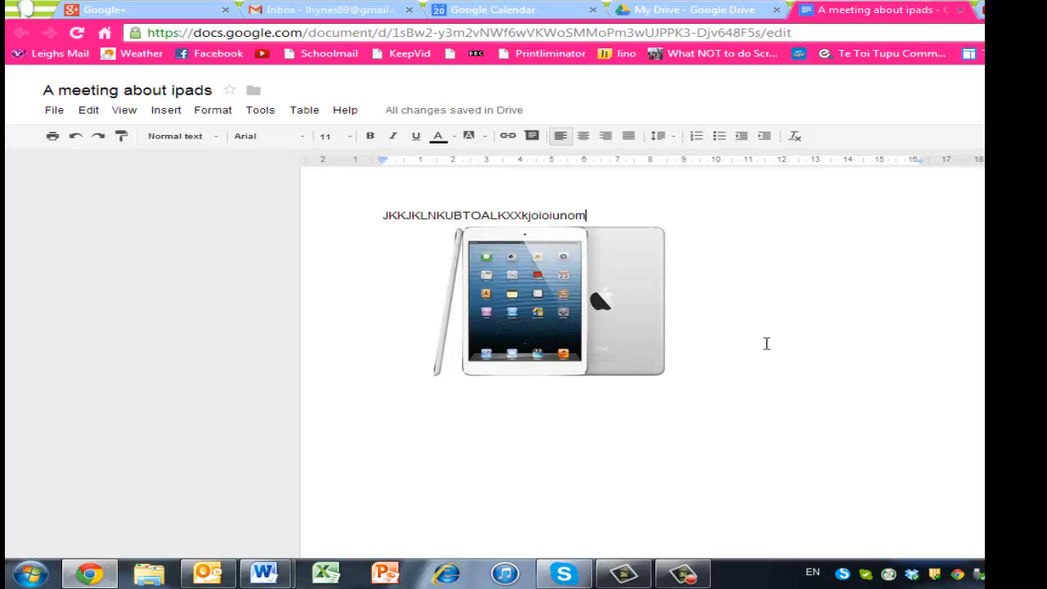
pyautogui.click(167, 111)
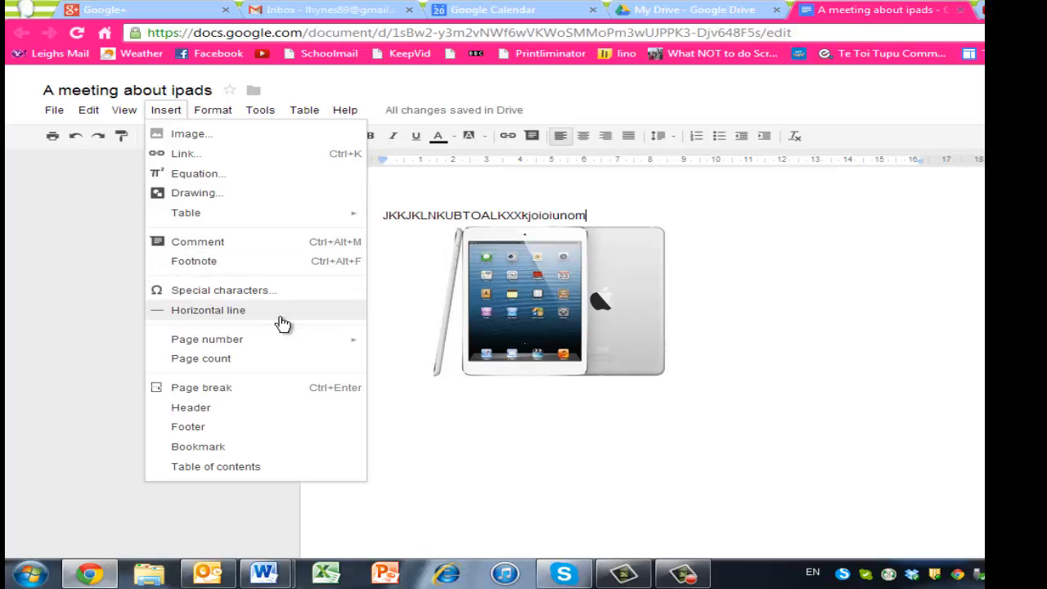
pyautogui.click(720, 288)
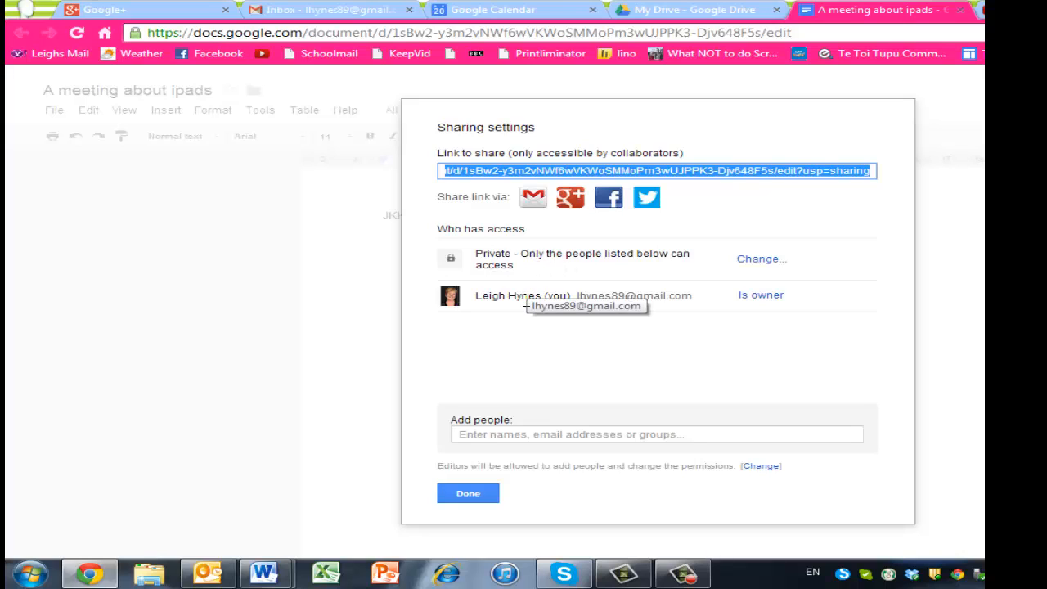
# - Change the document's visibility to Anyone with the link with Can edit access, and save the sharing setting
pyautogui.click(766, 260)
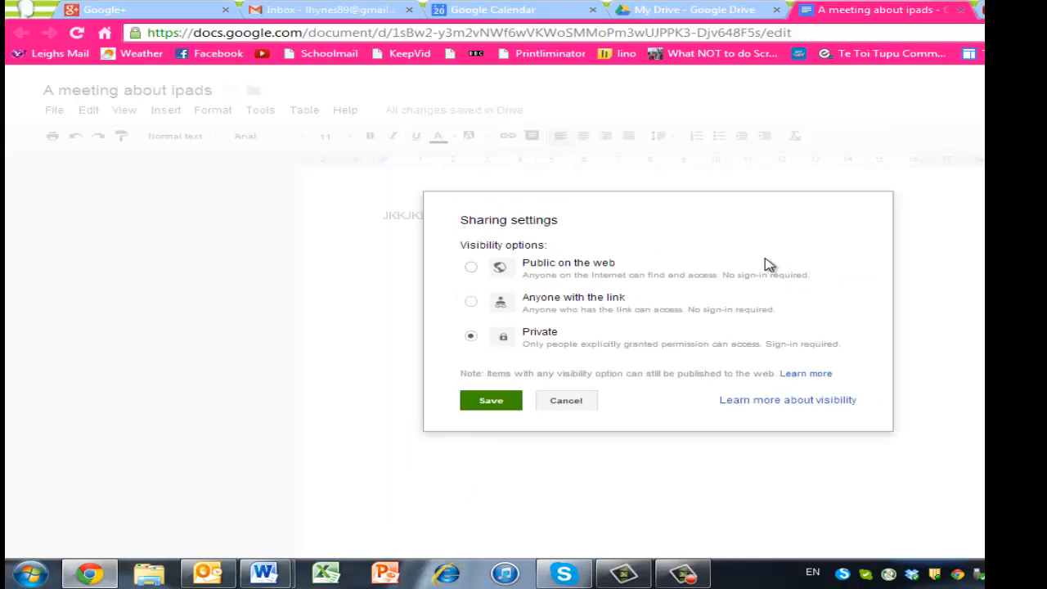
pyautogui.click(471, 302)
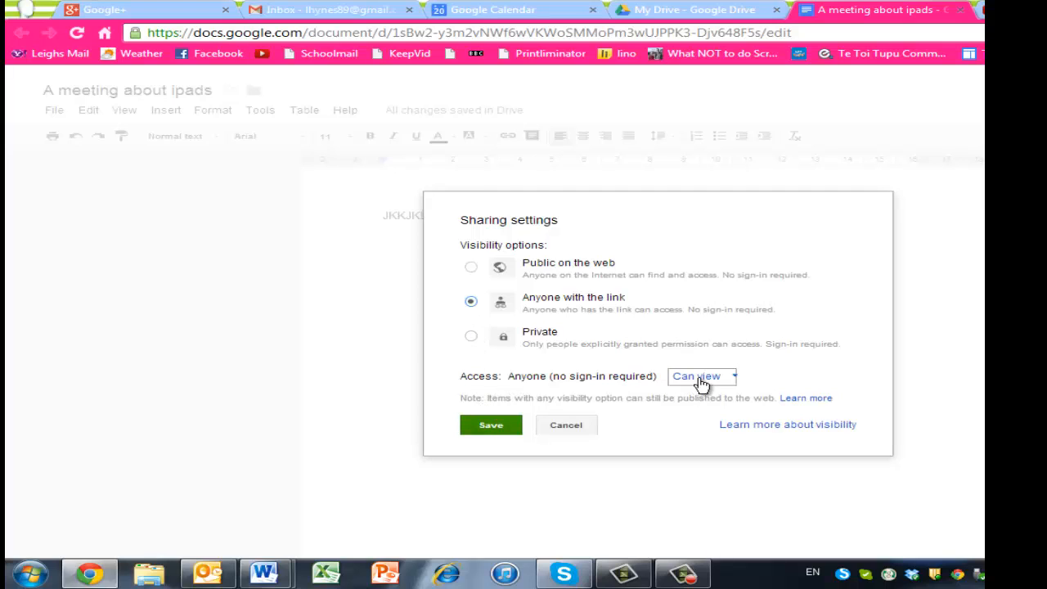
pyautogui.click(736, 382)
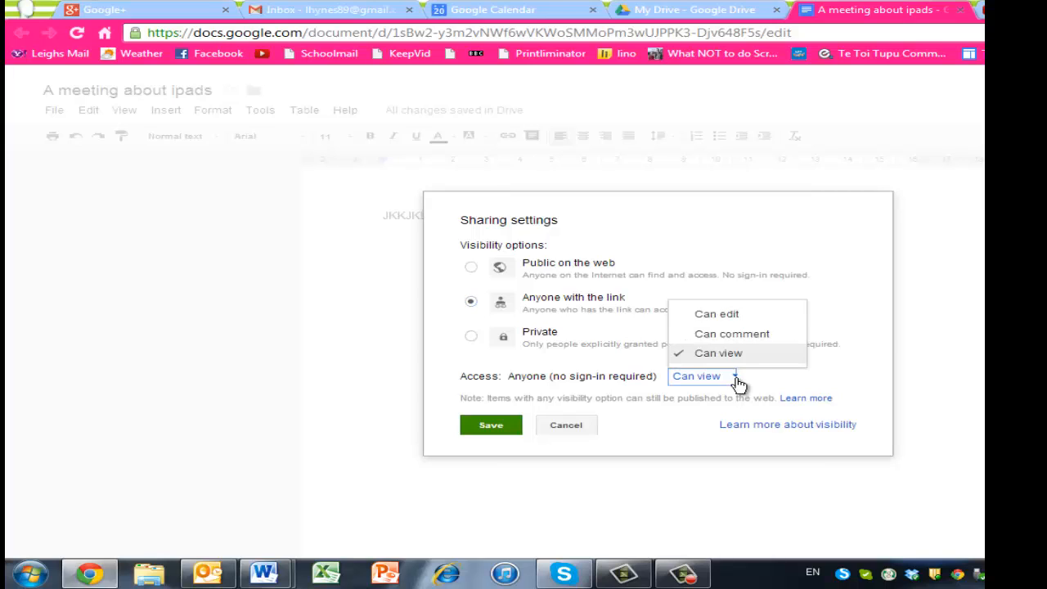
pyautogui.click(730, 314)
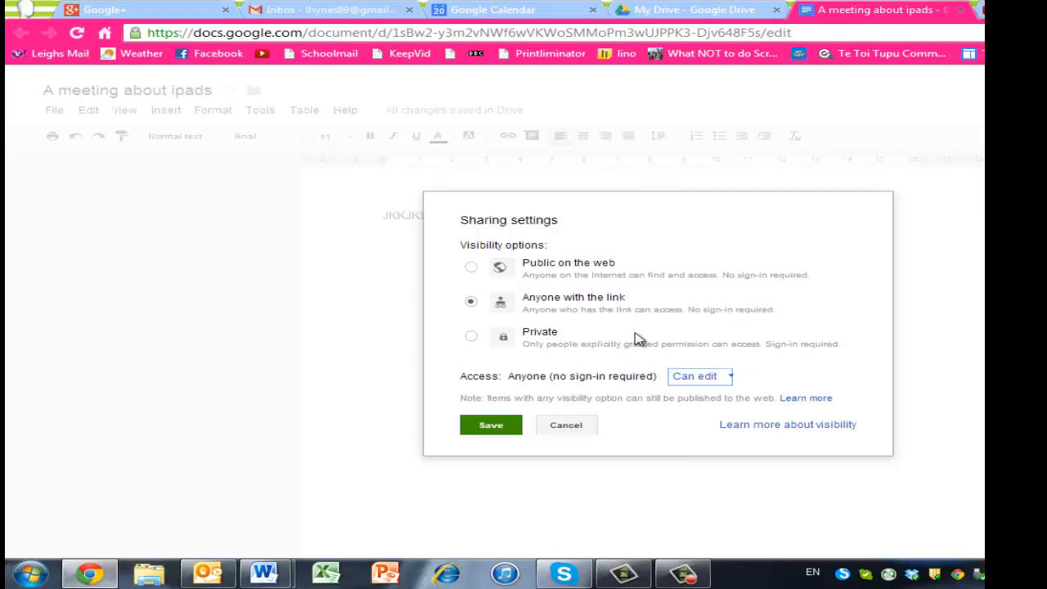
pyautogui.click(495, 436)
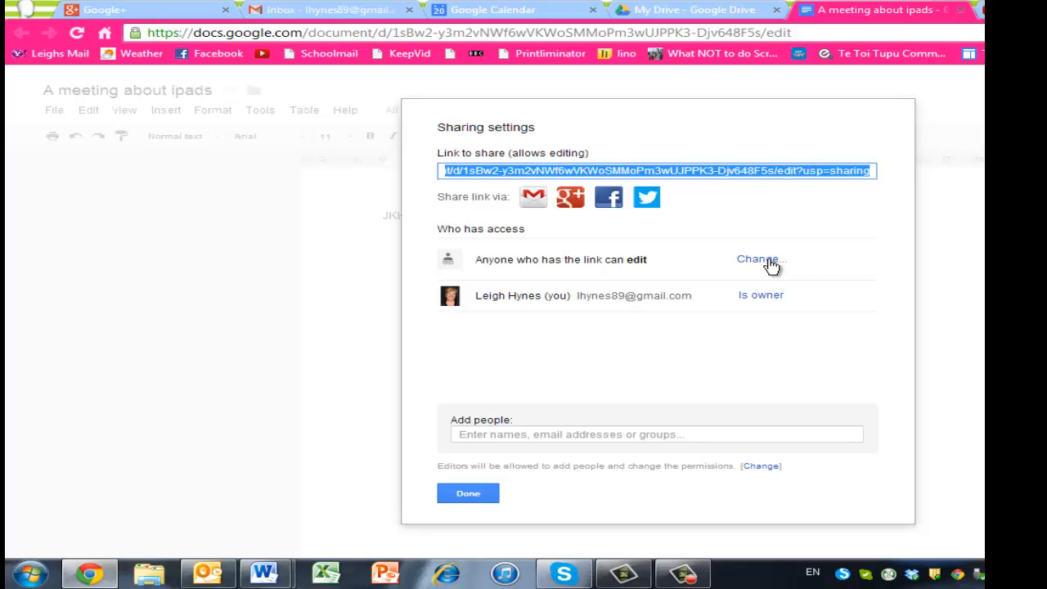
# - Enter a colleague's suggested e-mail address as a person to share the document with
pyautogui.click(543, 433)
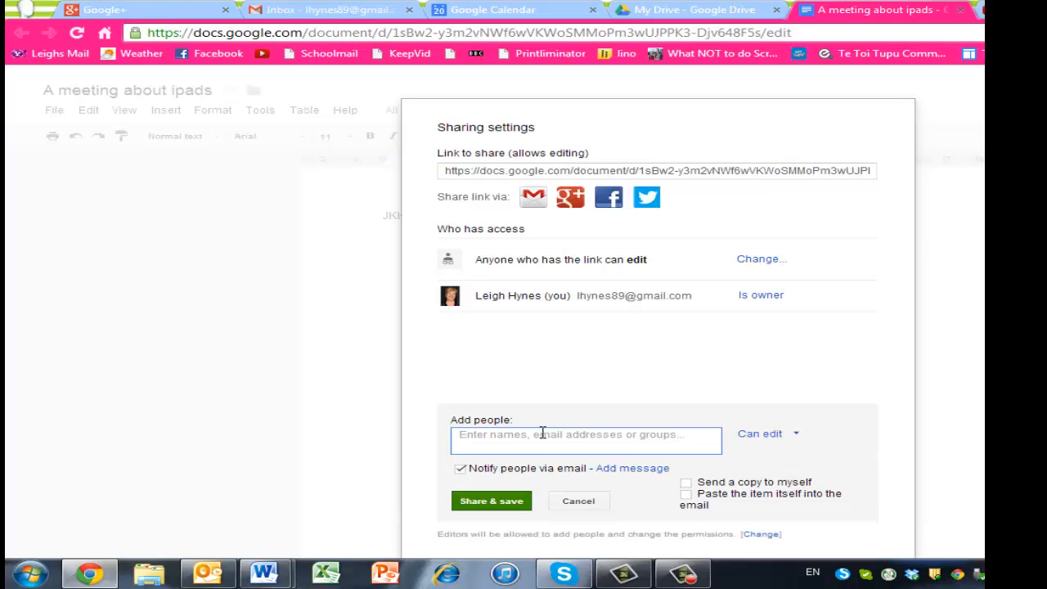
pyautogui.write('a')
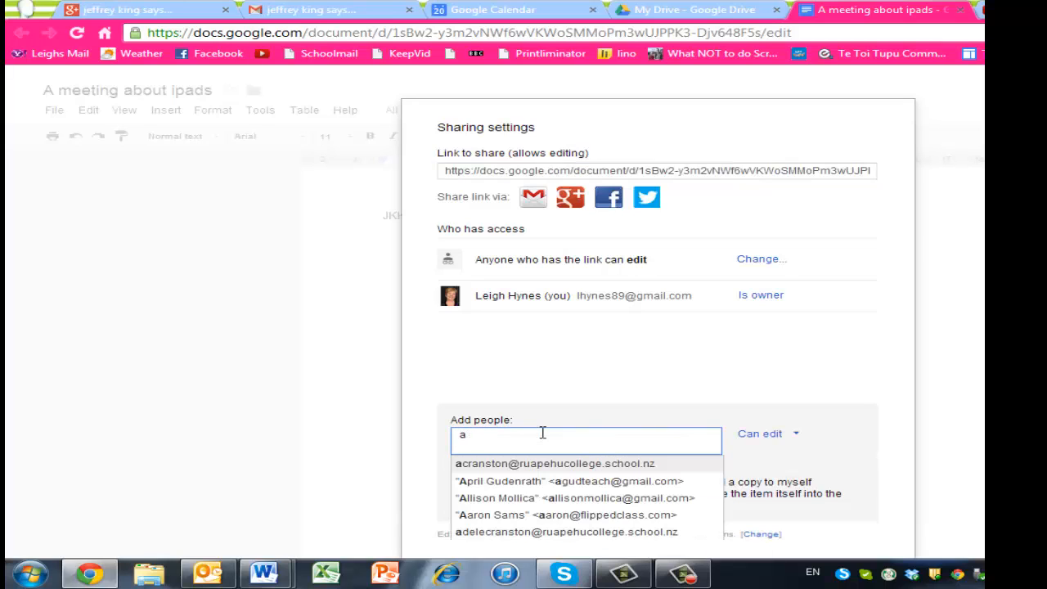
pyautogui.write('nge')
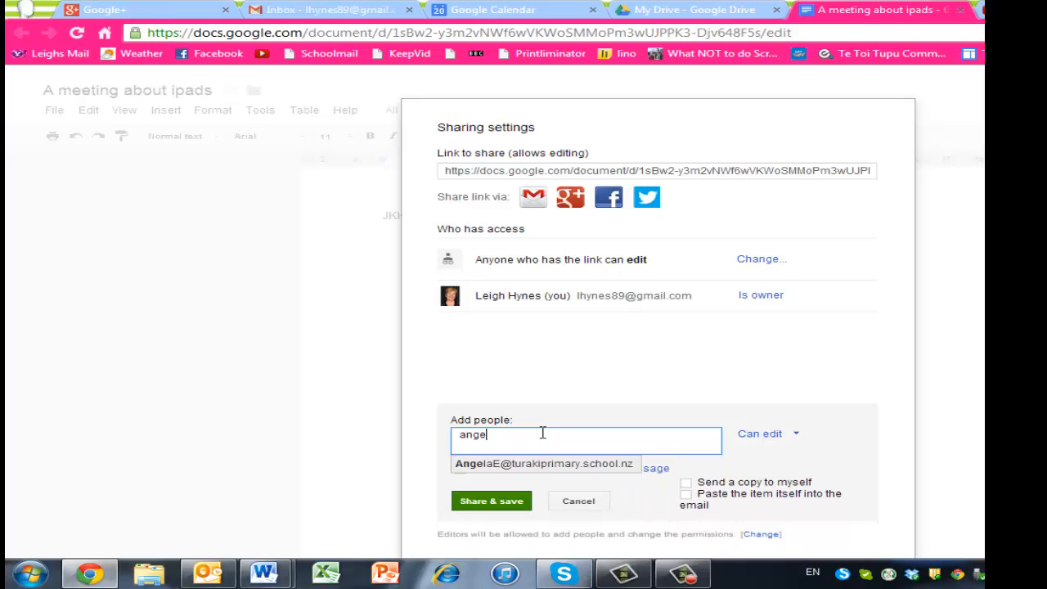
pyautogui.click(542, 469)
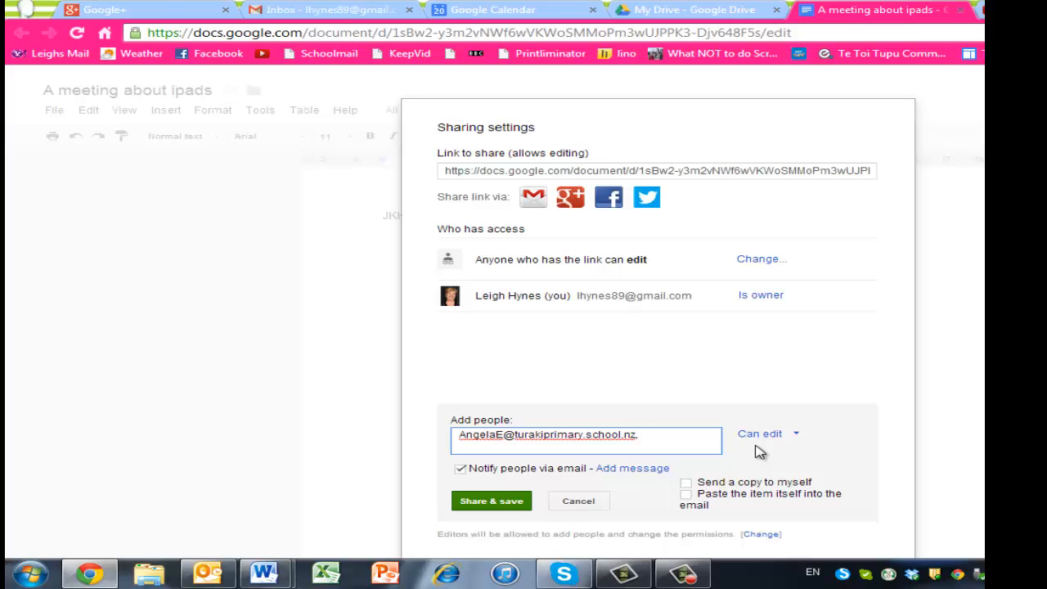
# - Check the permission levels offered for the added person and keep Can edit selected
pyautogui.click(790, 438)
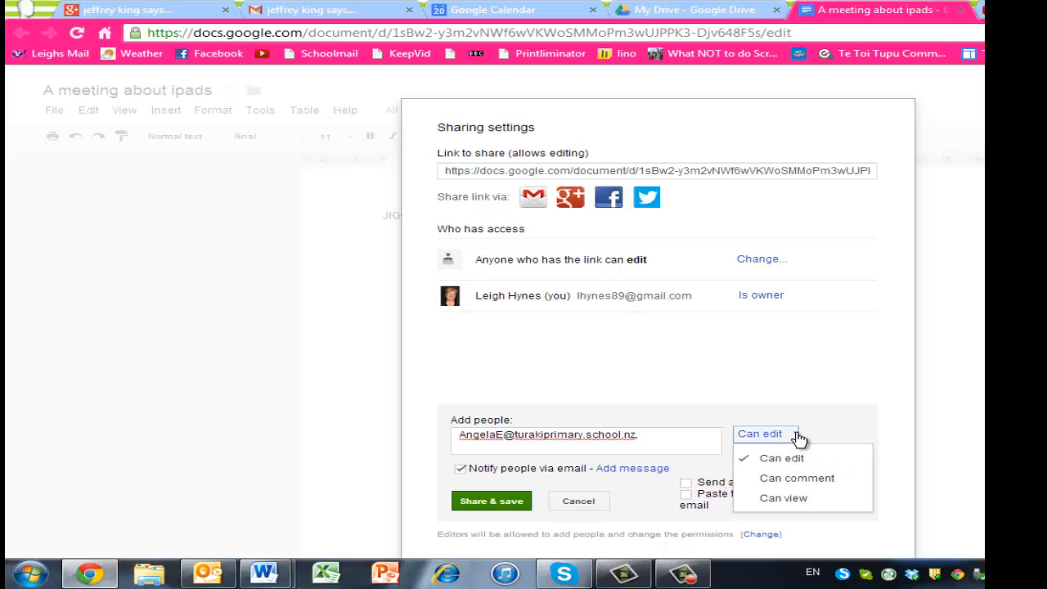
pyautogui.click(799, 439)
pyautogui.click(799, 439)
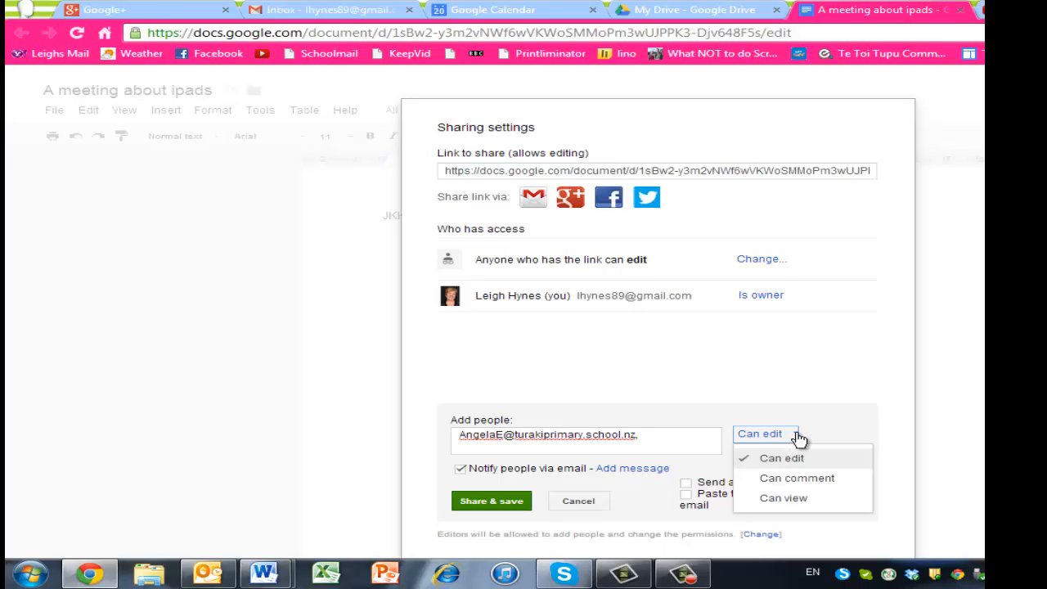
# - Share the document with a message greeting the colleague: "this is a trial document, feel free to add to it or ignore it", and close the sharing settings
pyautogui.click(623, 473)
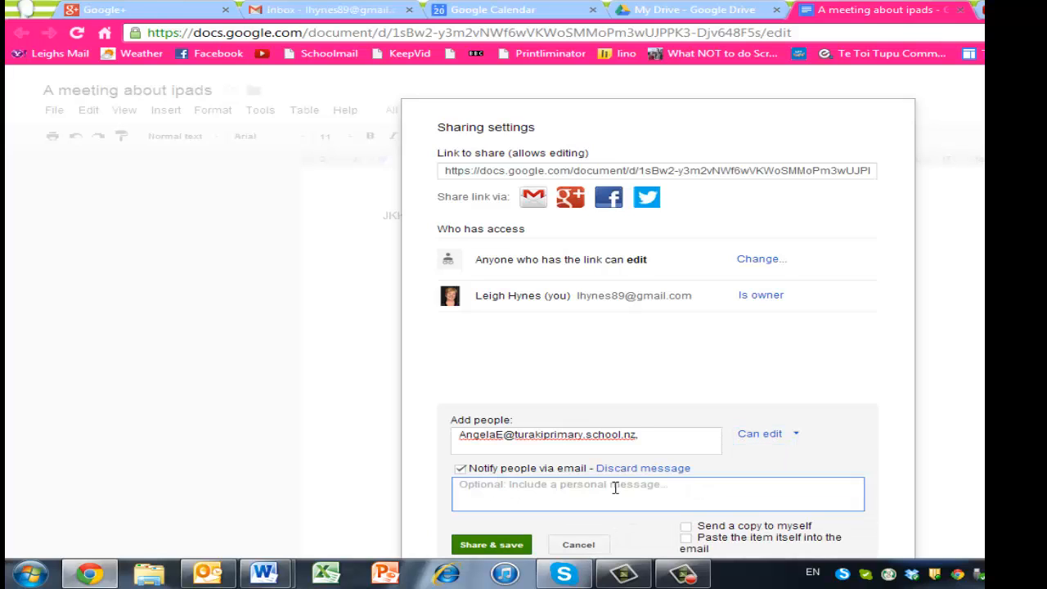
pyautogui.write('angel')
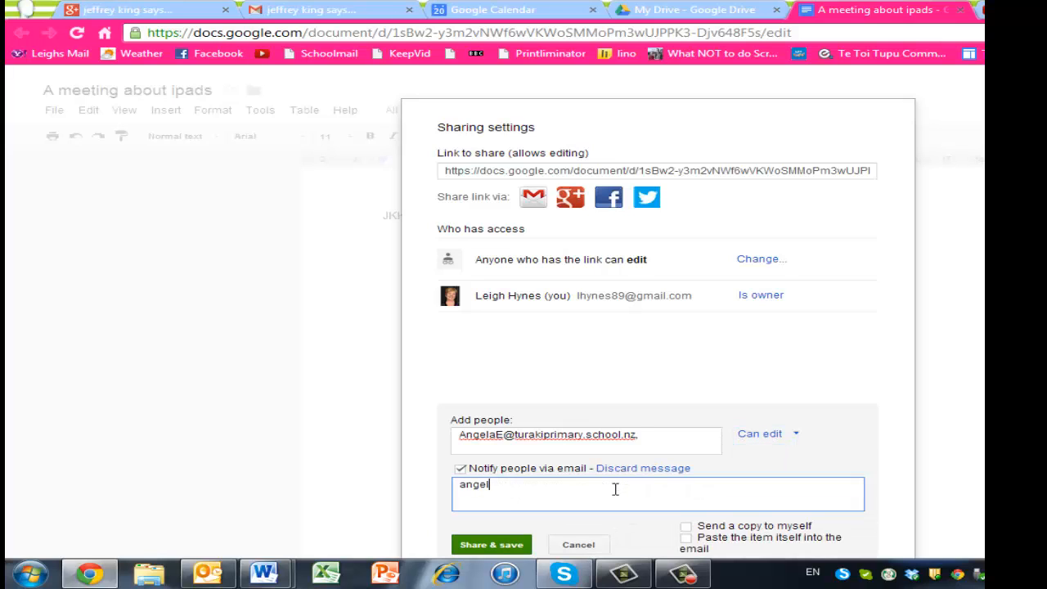
pyautogui.write('a this is ')
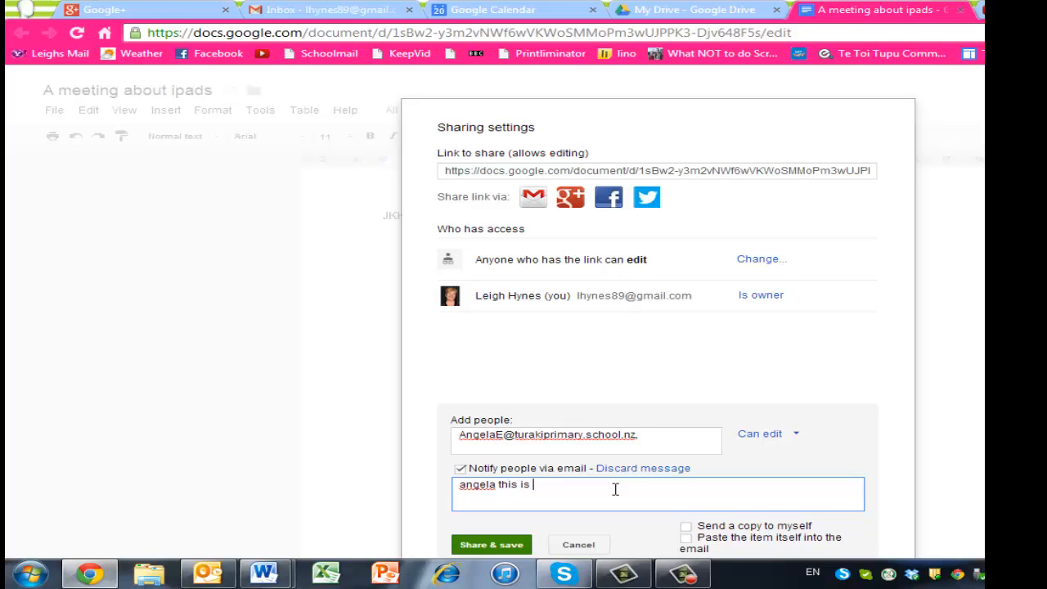
pyautogui.write('a trial d')
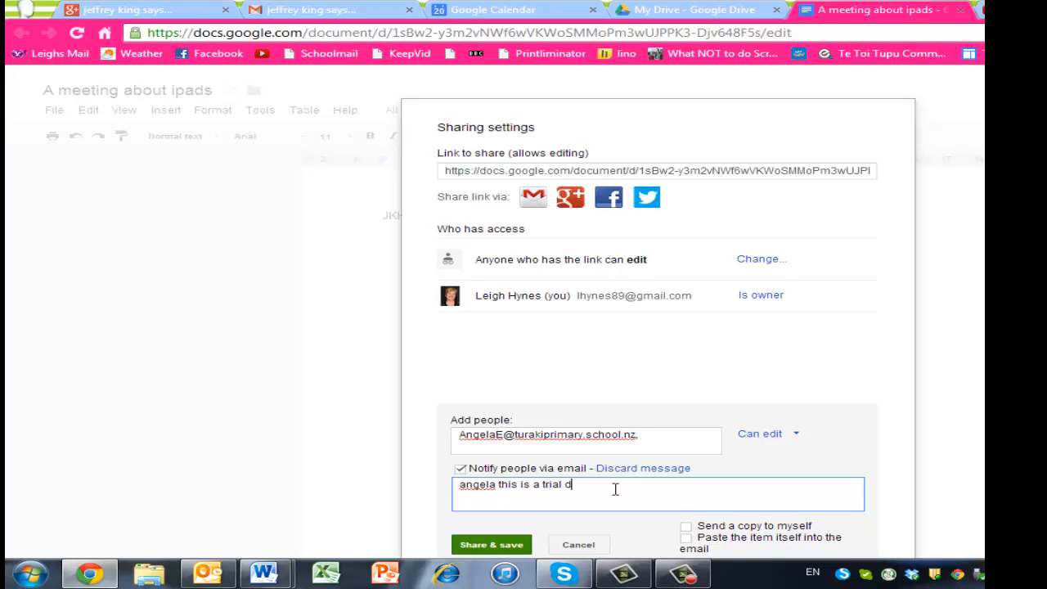
pyautogui.write('ocument, feel f')
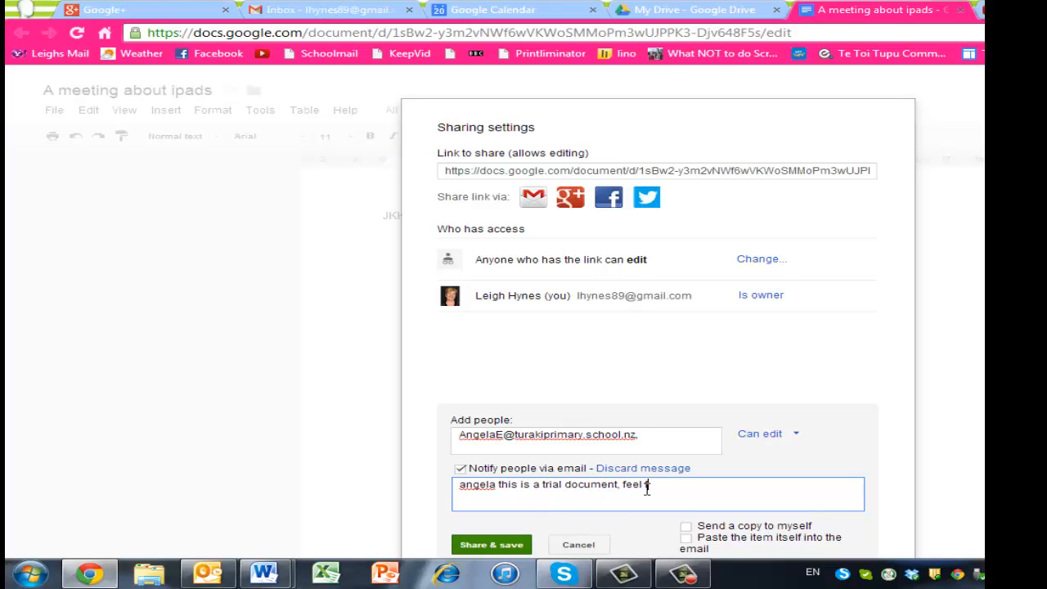
pyautogui.write('ree to a')
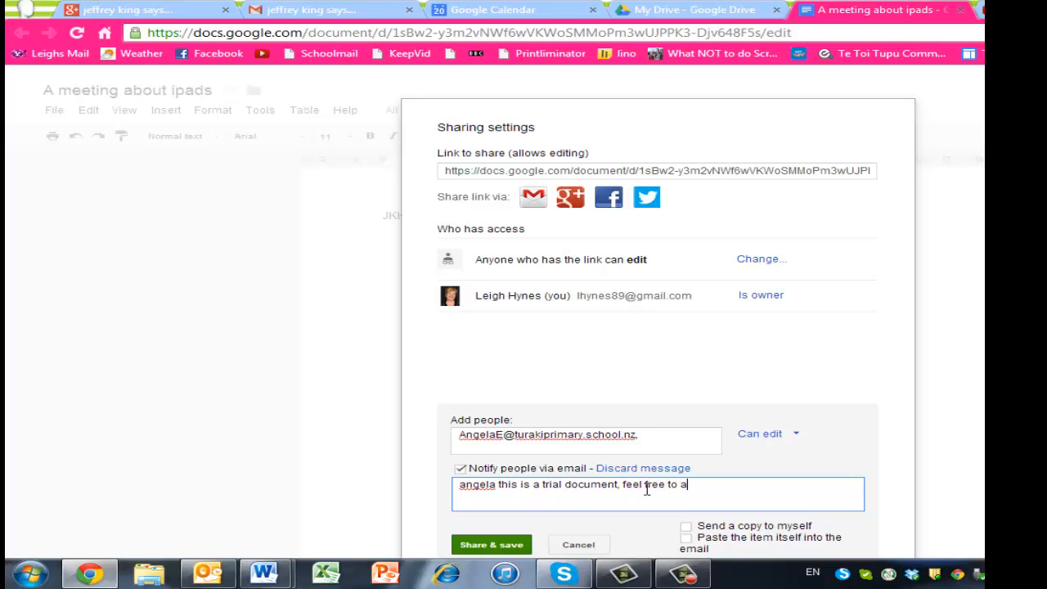
pyautogui.write('dd to it')
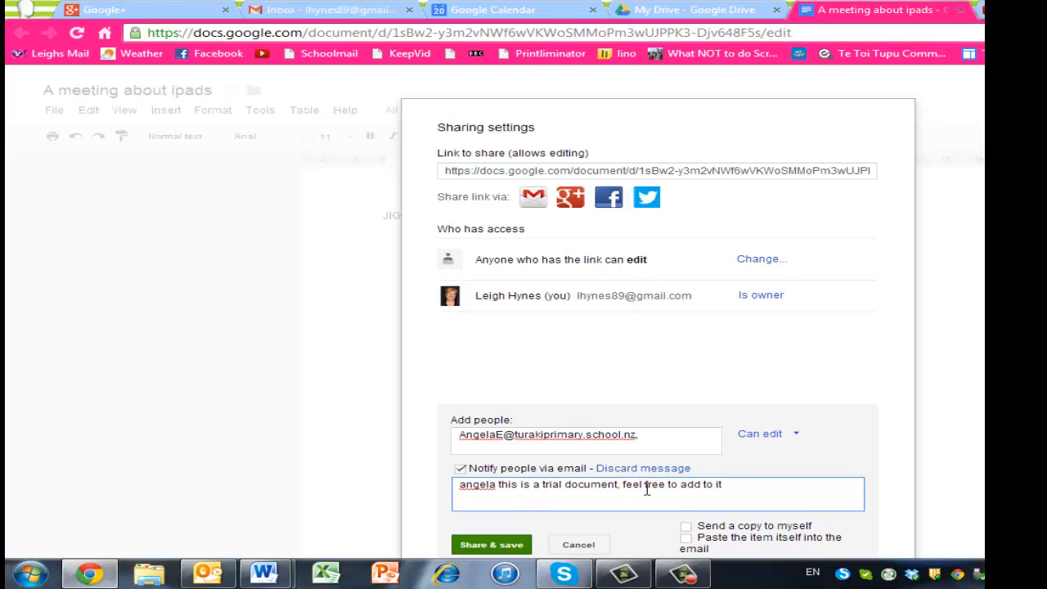
pyautogui.write(' or ')
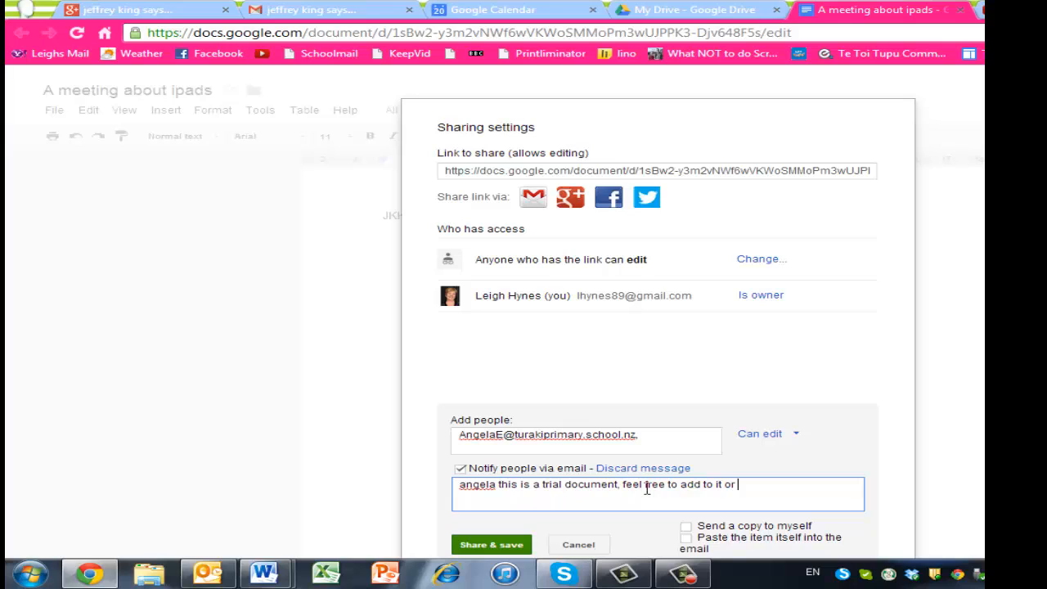
pyautogui.write('ignore i')
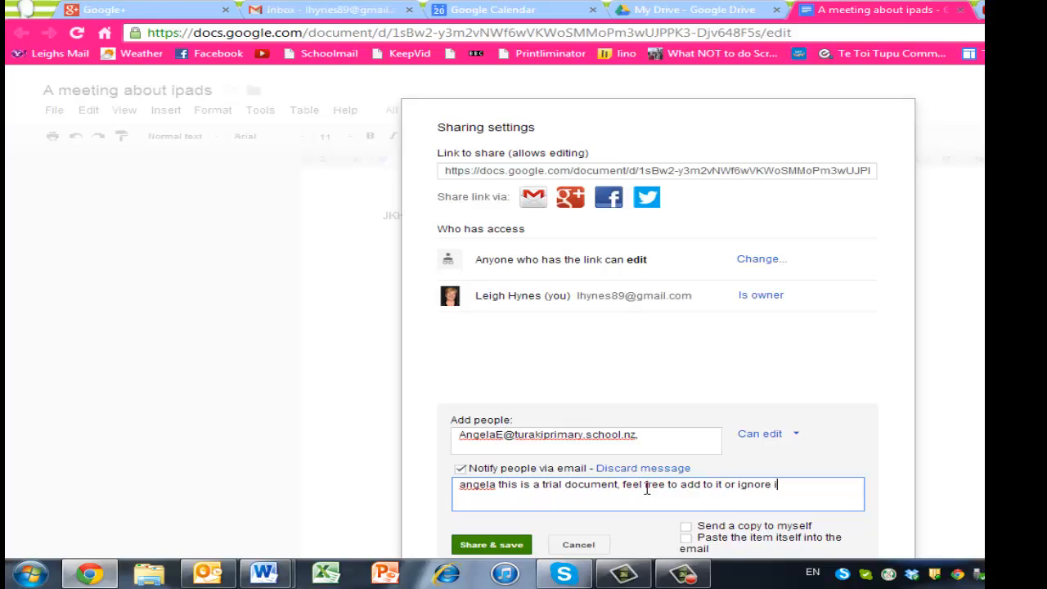
pyautogui.write('t')
pyautogui.click(507, 545)
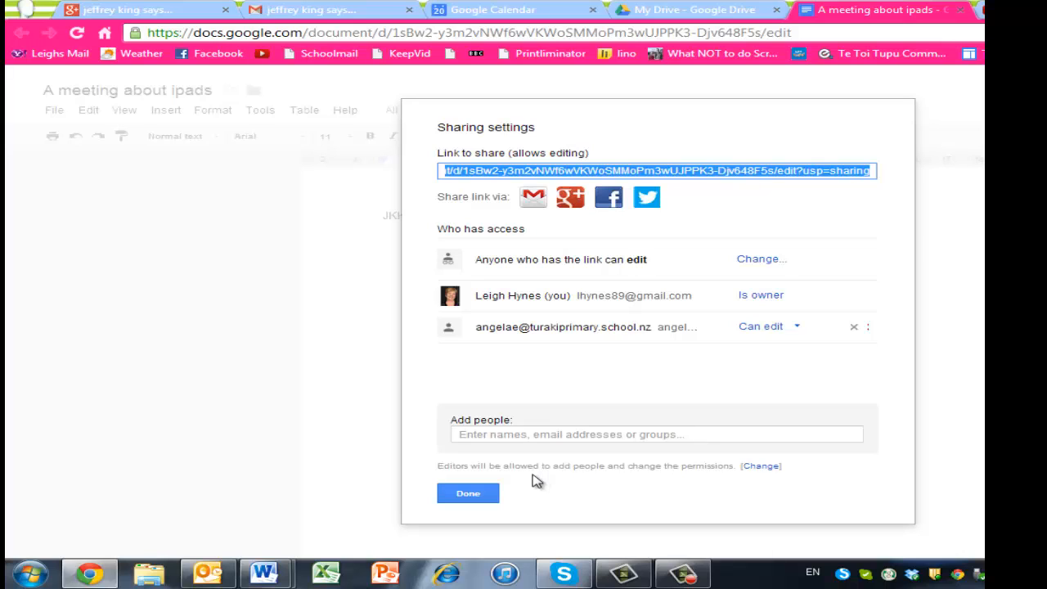
pyautogui.click(468, 495)
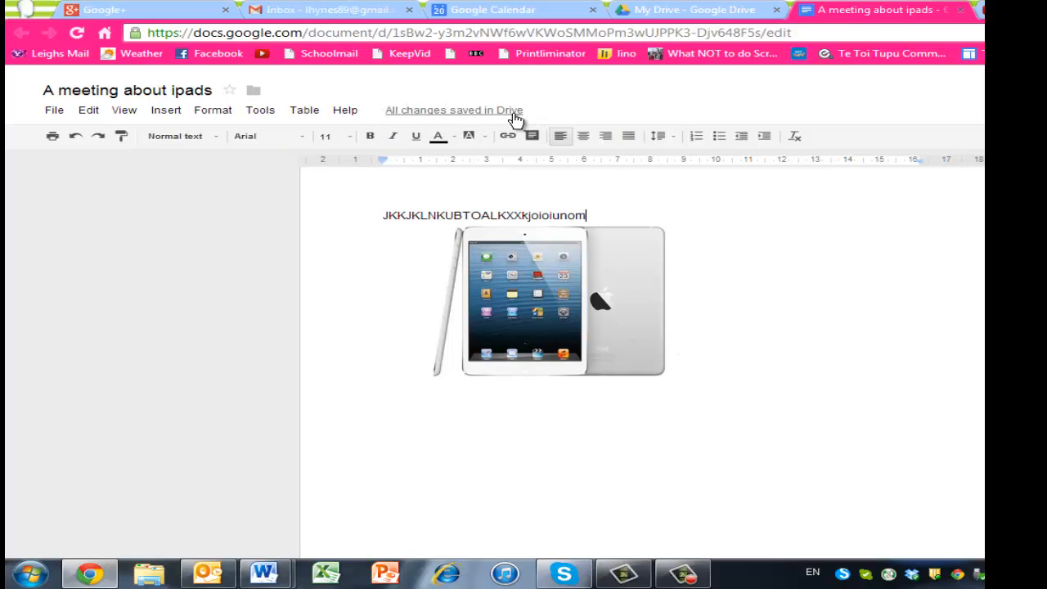
# - Return from the document to the My Drive file list and find A meeting about ipads there
pyautogui.moveTo(515, 119)
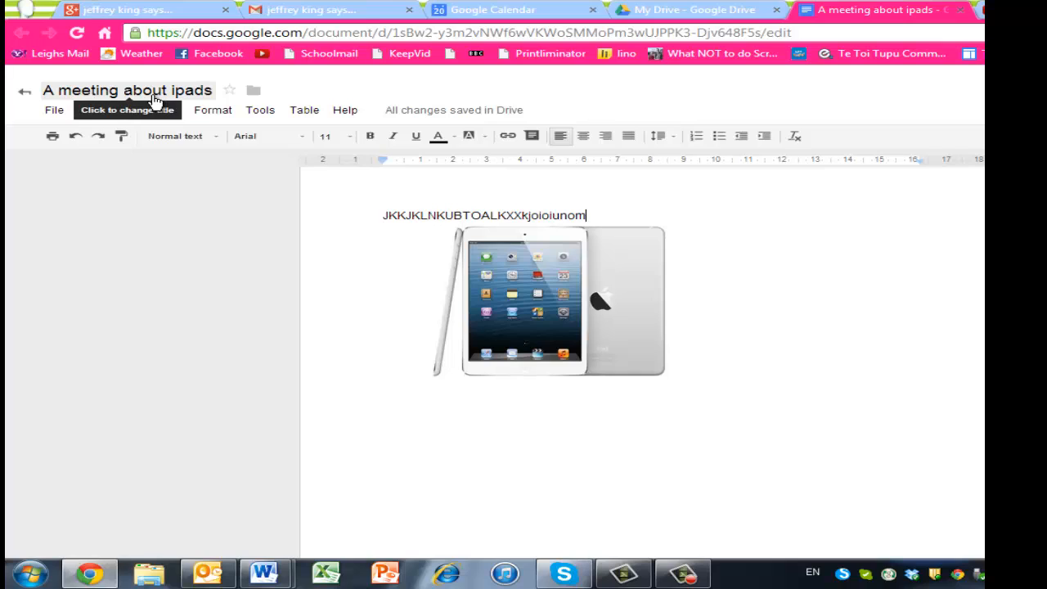
pyautogui.click(25, 96)
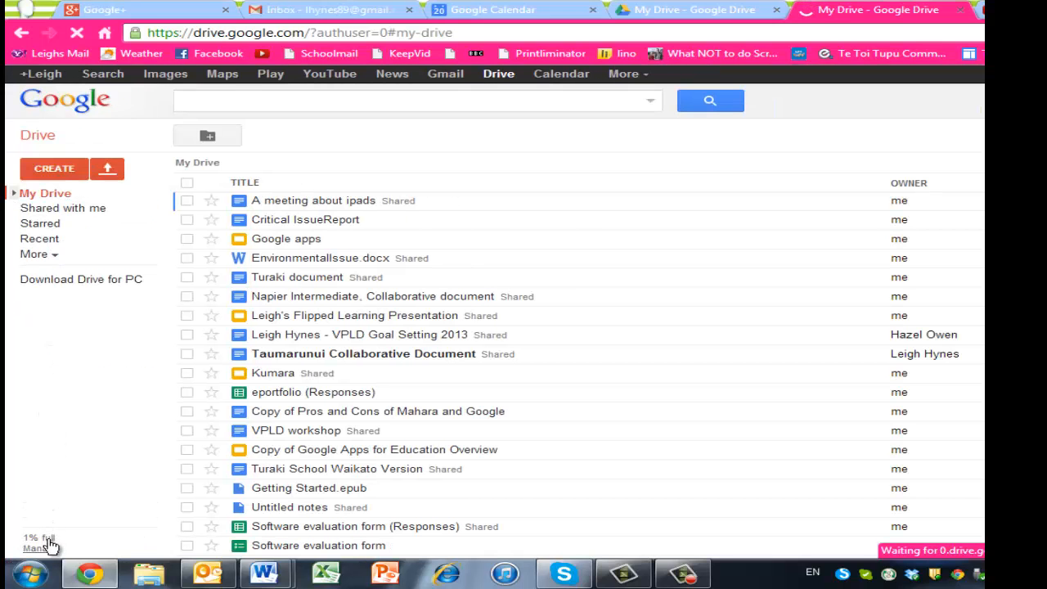
pyautogui.moveTo(53, 554)
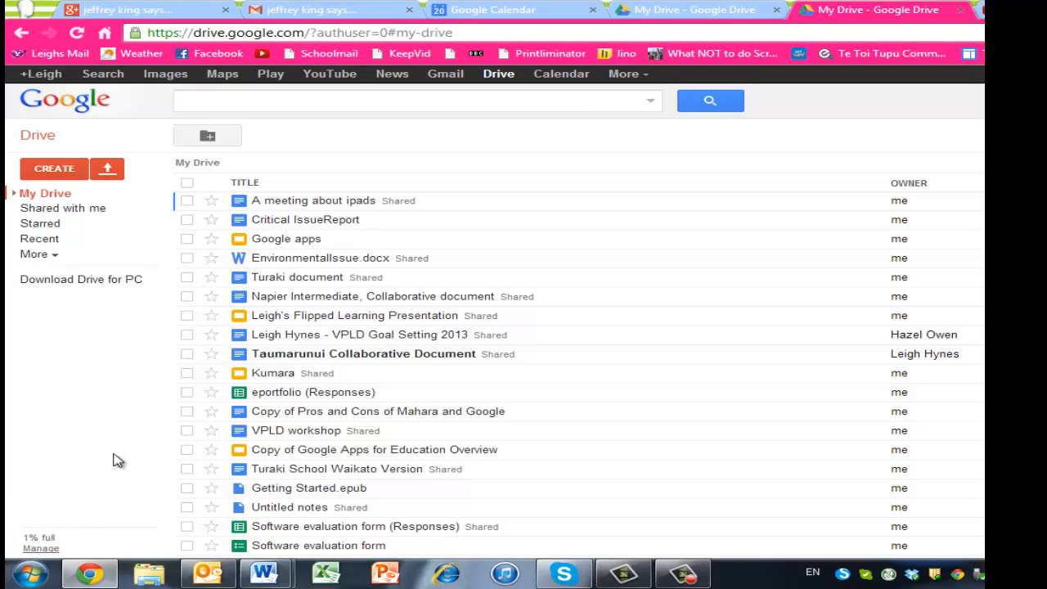
pyautogui.click(296, 204)
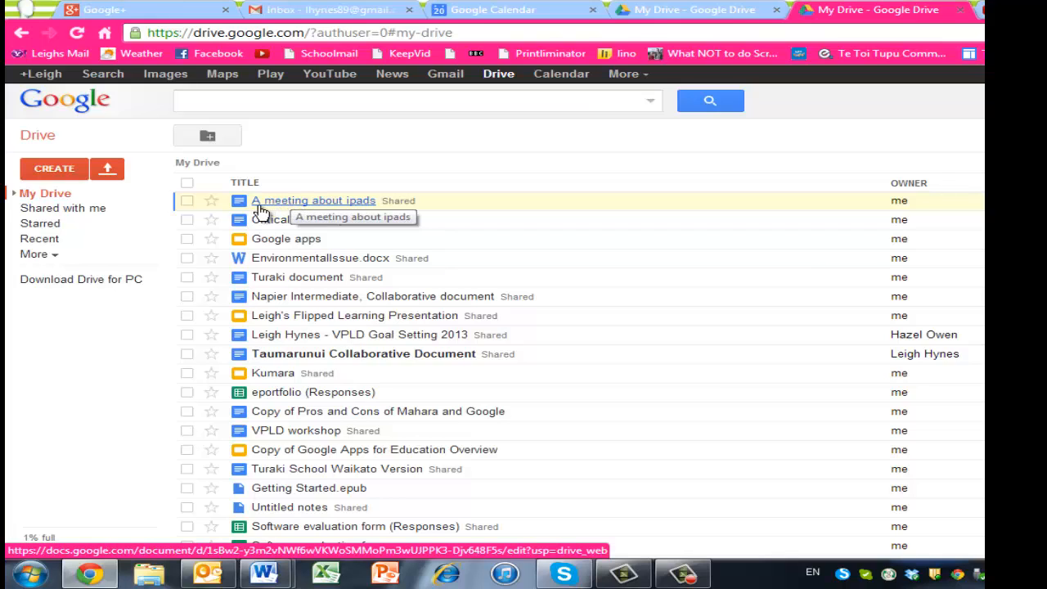
# - Create a folder named Turaki in My Drive and move the document A meeting about ipads into it
pyautogui.click(59, 177)
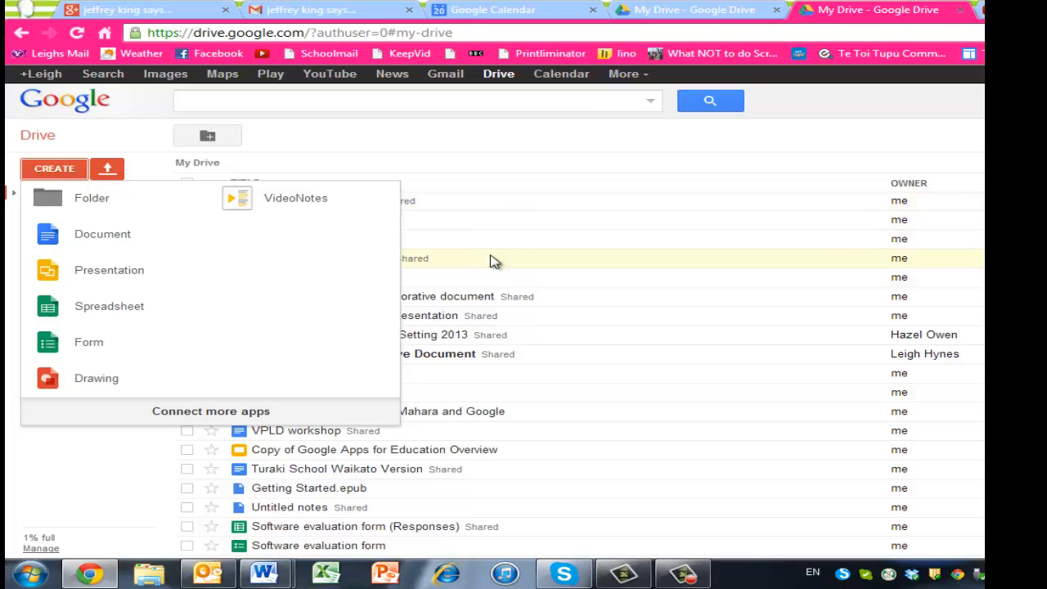
pyautogui.click(562, 179)
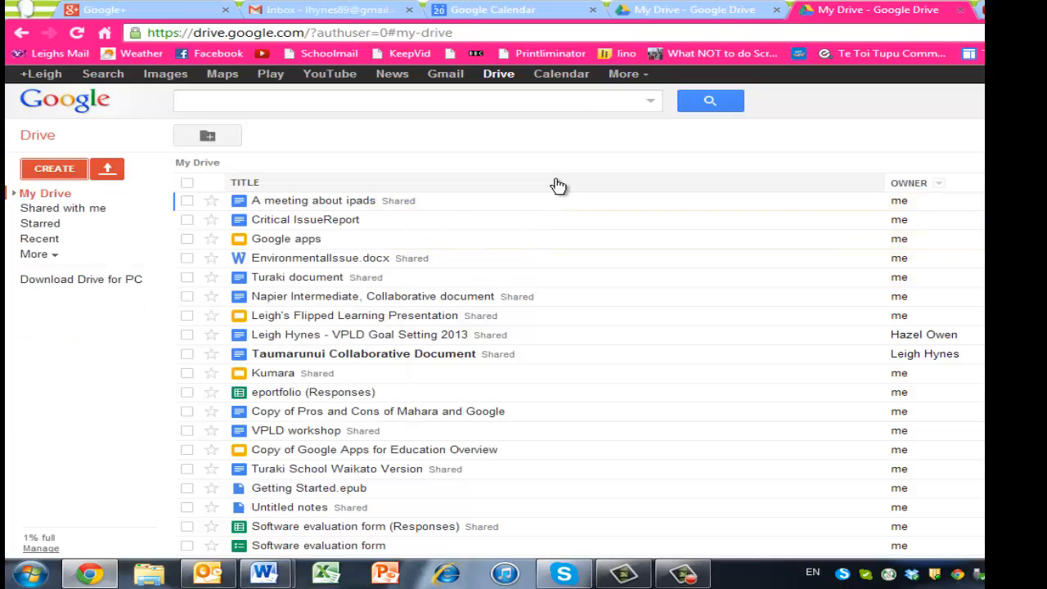
pyautogui.click(66, 170)
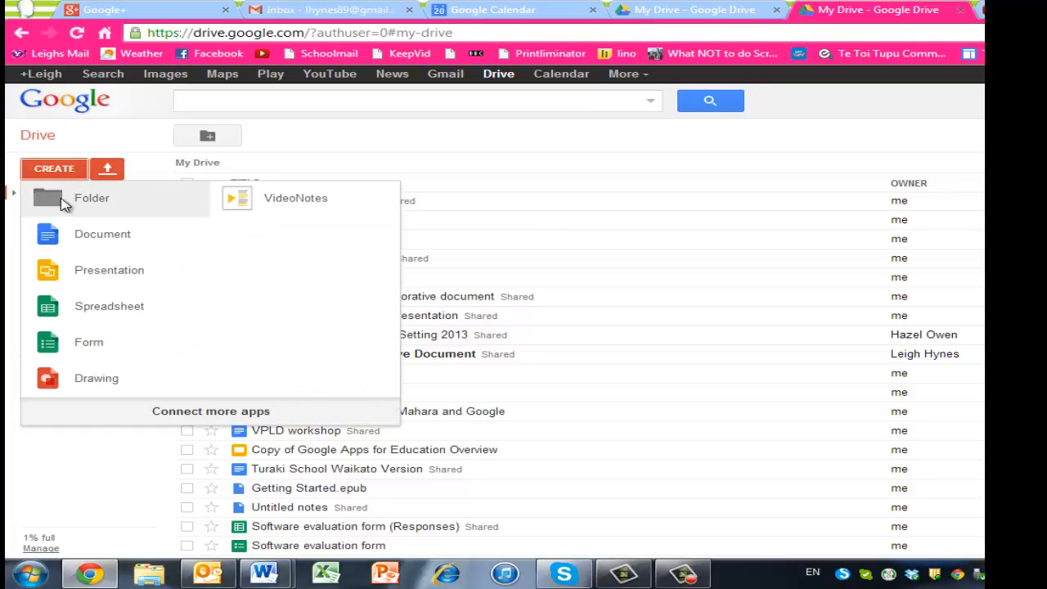
pyautogui.click(64, 201)
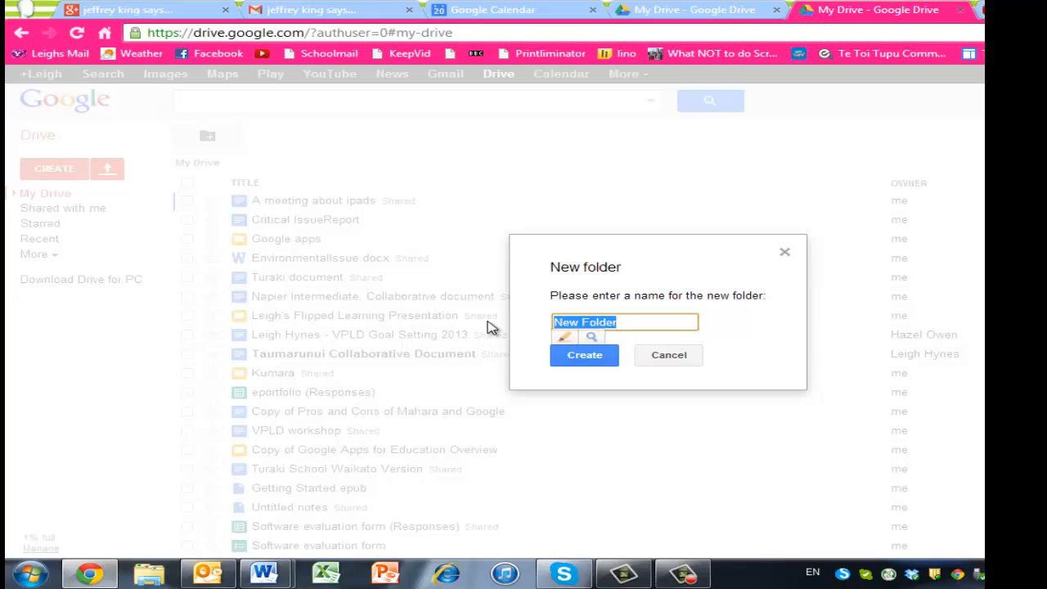
pyautogui.write('Turaki')
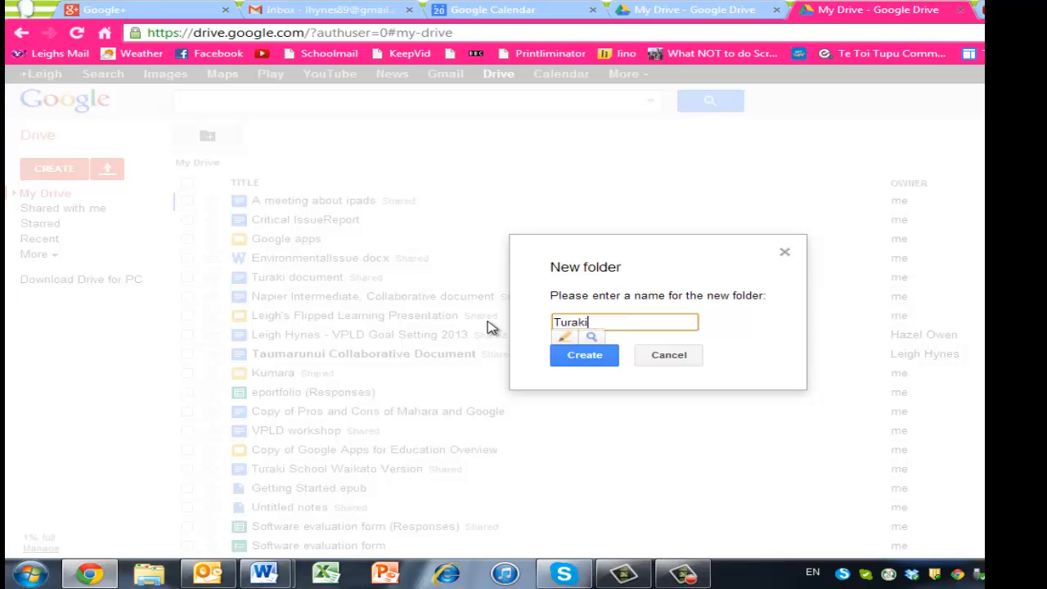
pyautogui.click(600, 358)
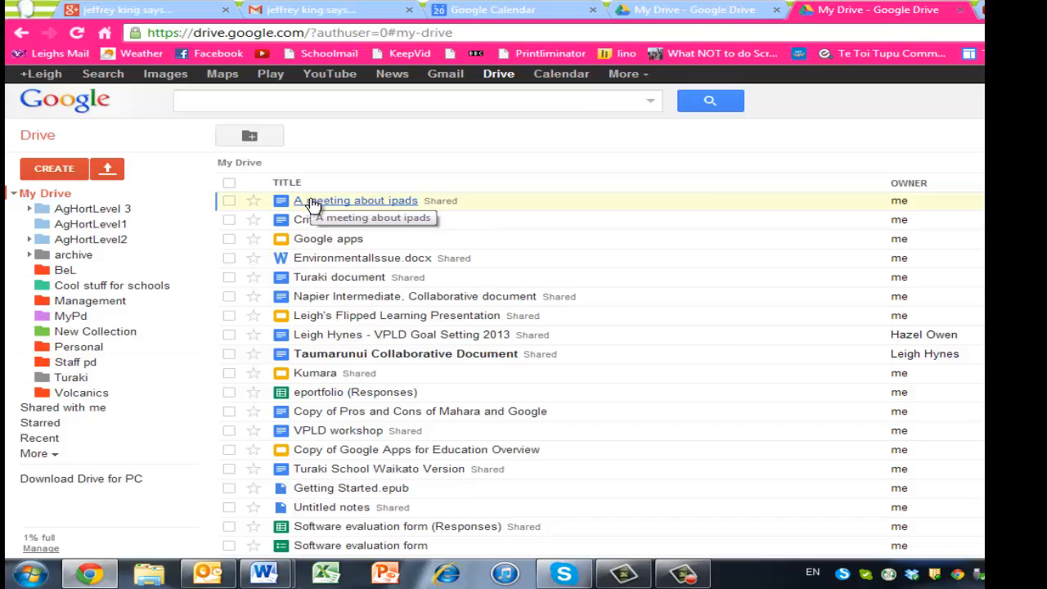
pyautogui.moveTo(314, 205); pyautogui.dragTo(74, 380)
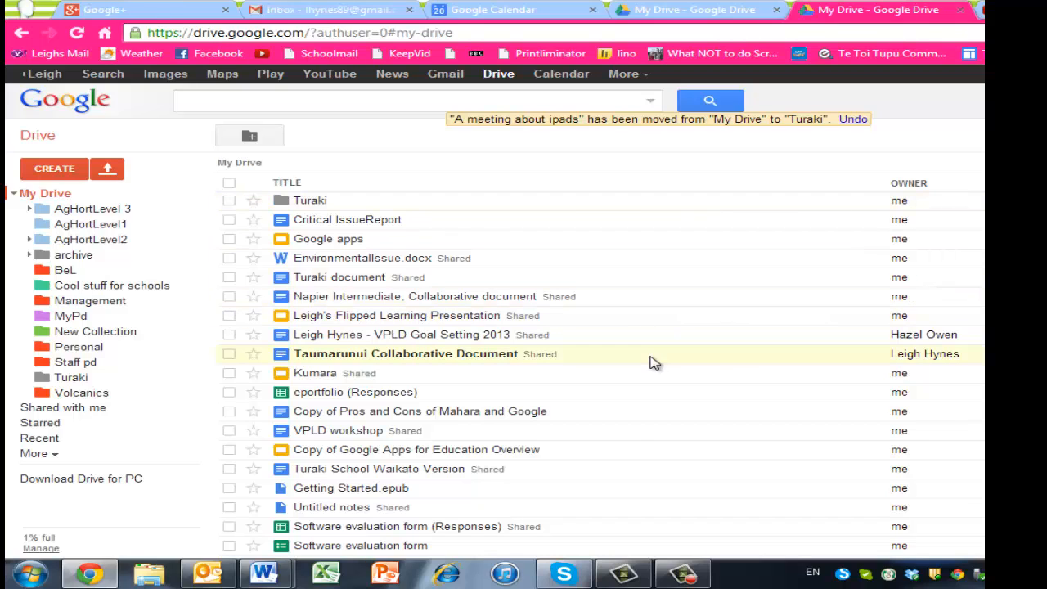
pyautogui.click(681, 577)
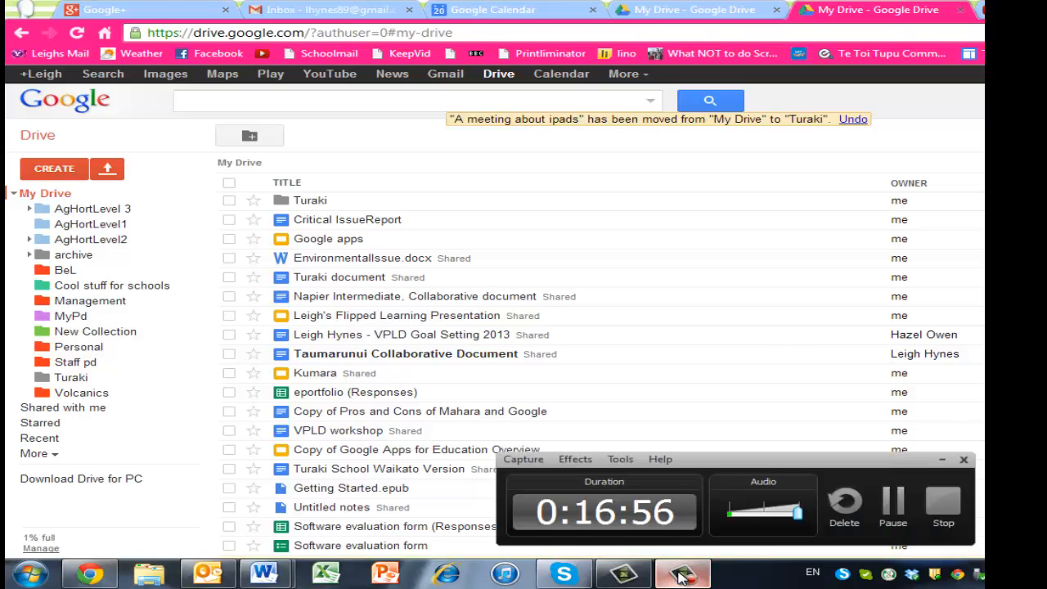